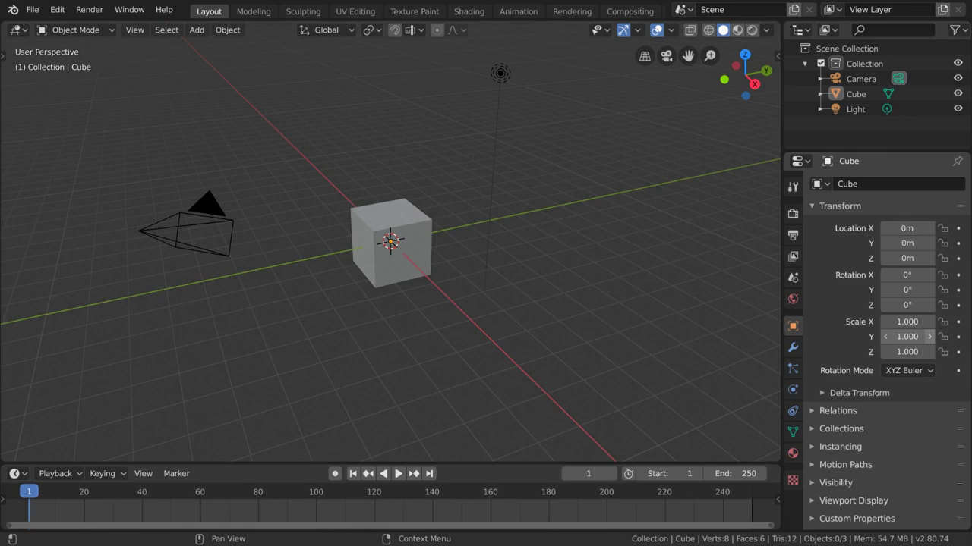
Select the cube, then the camera and the light, ending with the Cube selected
{"action": "left_click", "coordinate": [423, 230]}
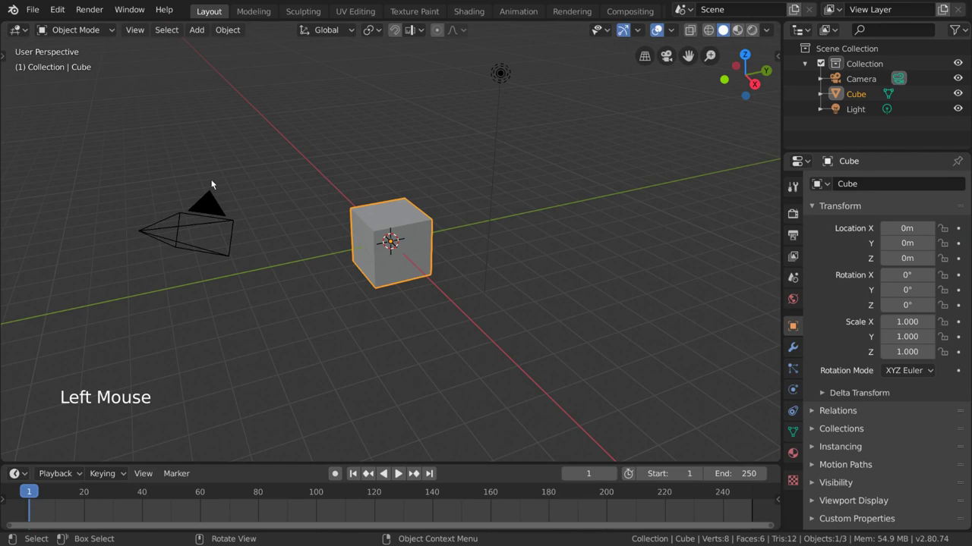
{"action": "double_click", "coordinate": [211, 185]}
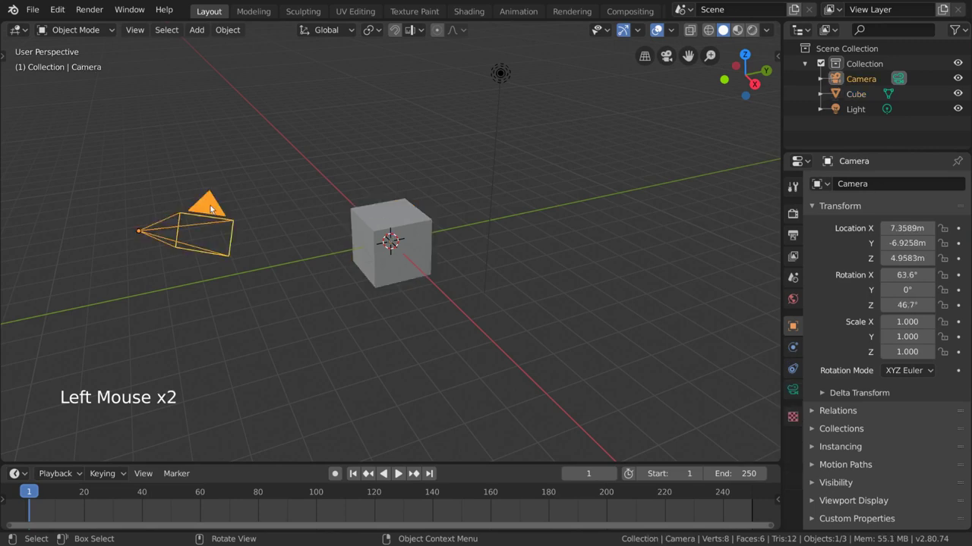
{"action": "left_click", "coordinate": [381, 229]}
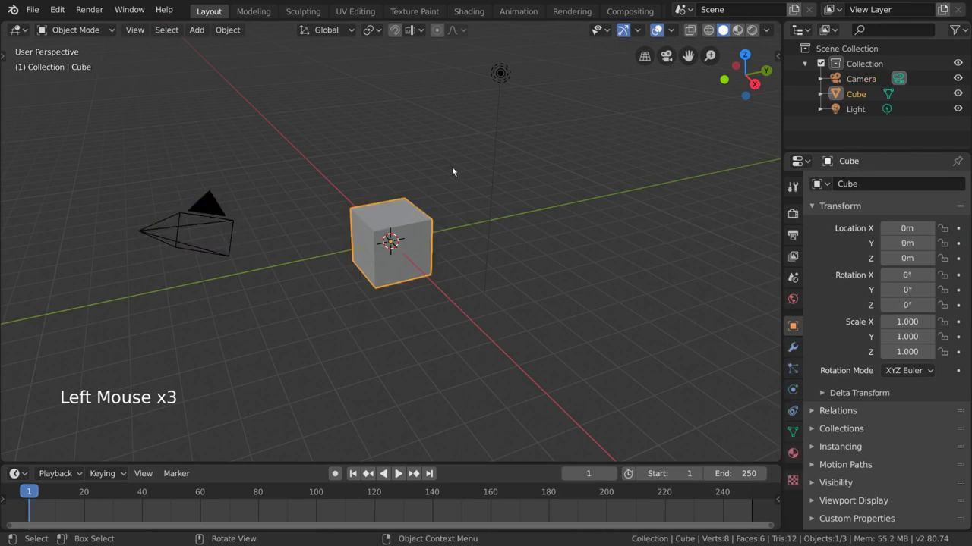
{"action": "left_click", "coordinate": [497, 74]}
{"action": "left_click", "coordinate": [409, 220]}
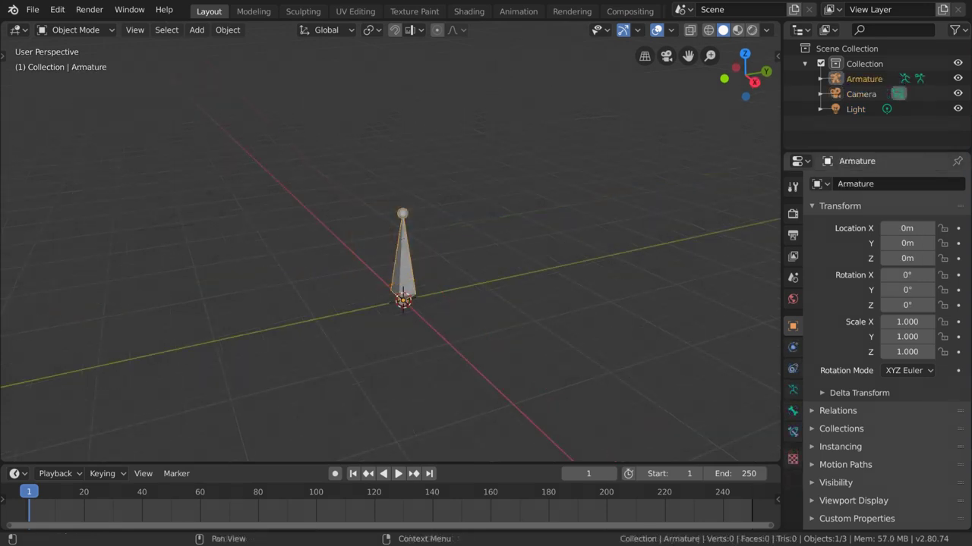
Put the armature's bone into Pose Mode and bring up its Bone Constraints list
{"action": "left_click", "coordinate": [408, 272]}
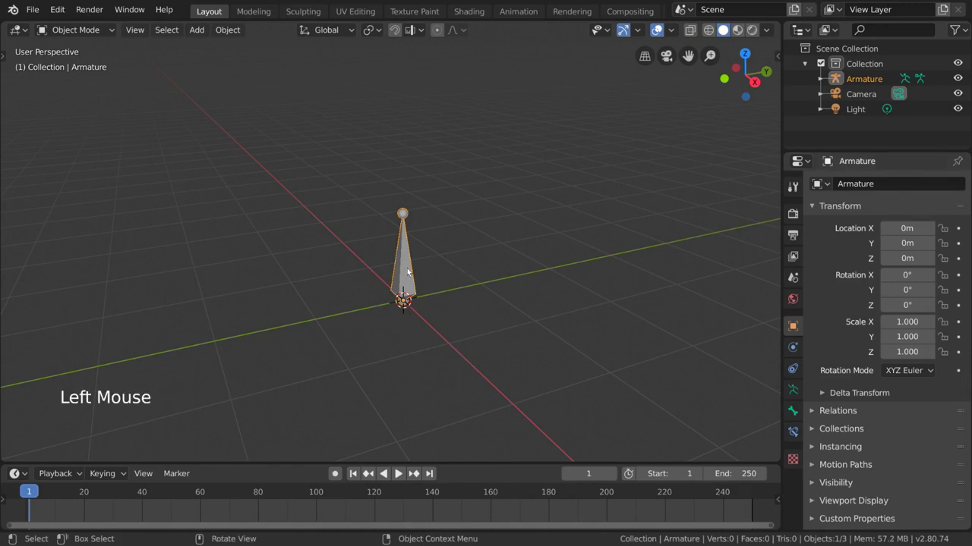
{"action": "key", "text": "ctrl+Tab"}
{"action": "left_click", "coordinate": [792, 432]}
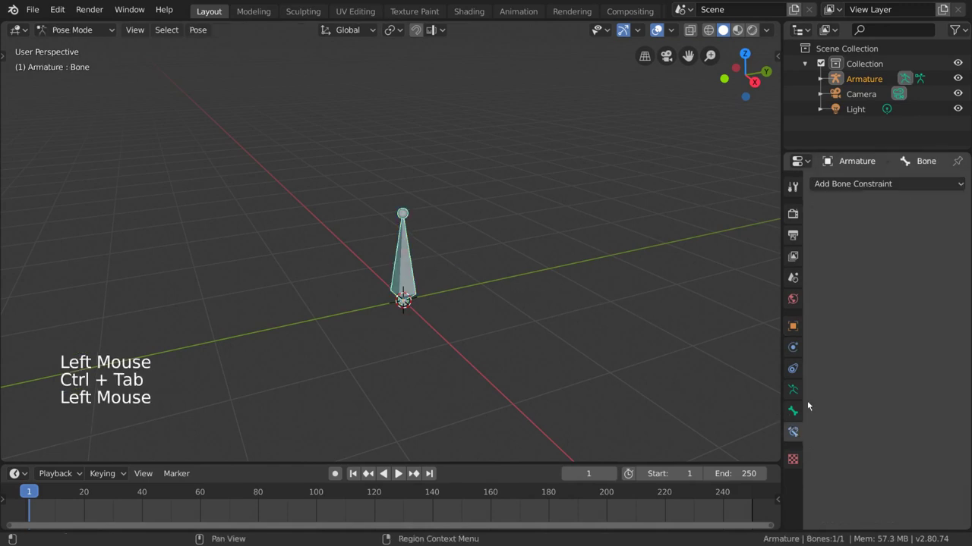
{"action": "left_click", "coordinate": [920, 191]}
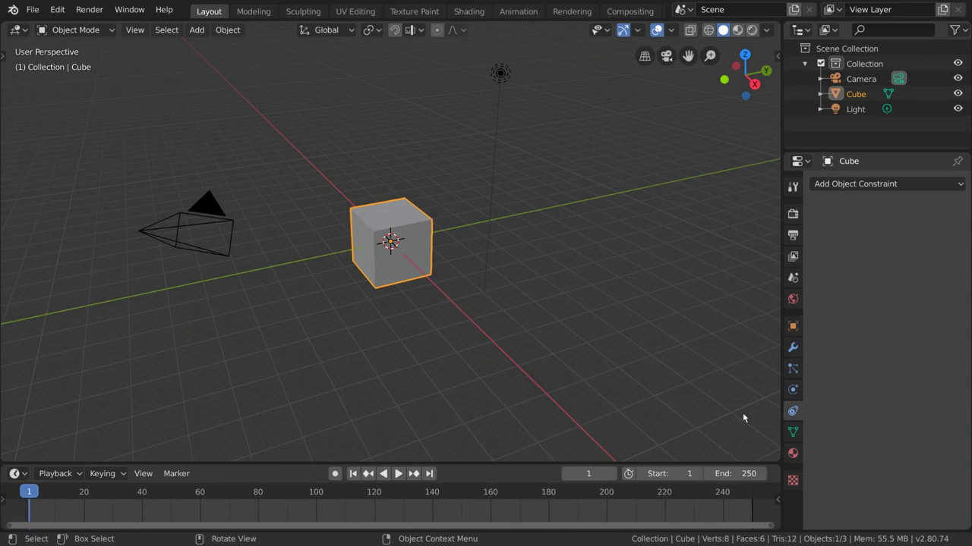
Delete the default cube
{"action": "left_click", "coordinate": [710, 373]}
{"action": "left_click", "coordinate": [415, 220]}
{"action": "key", "text": "Delete"}
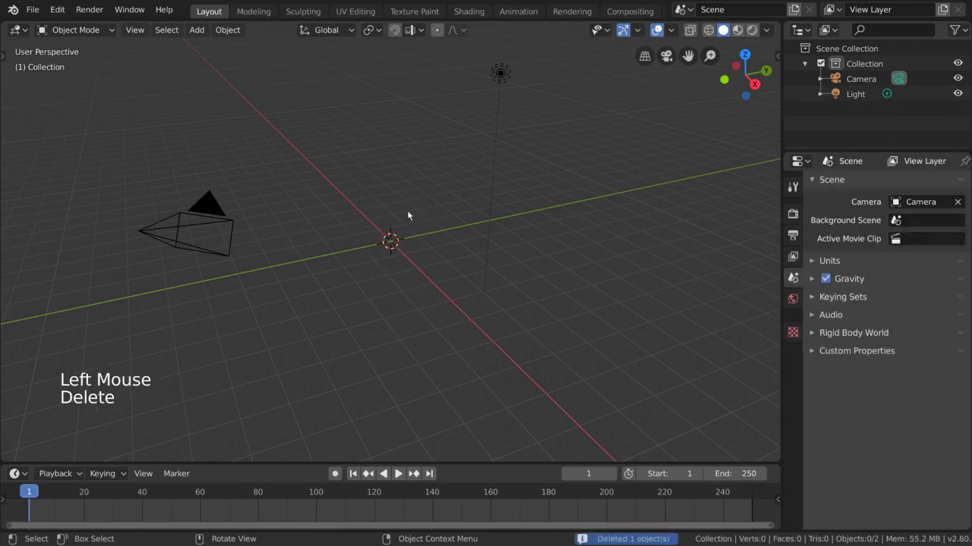
Add a Monkey mesh (Suzanne) at the origin
{"action": "left_click", "coordinate": [196, 29]}
{"action": "mouse_move", "coordinate": [203, 53]}
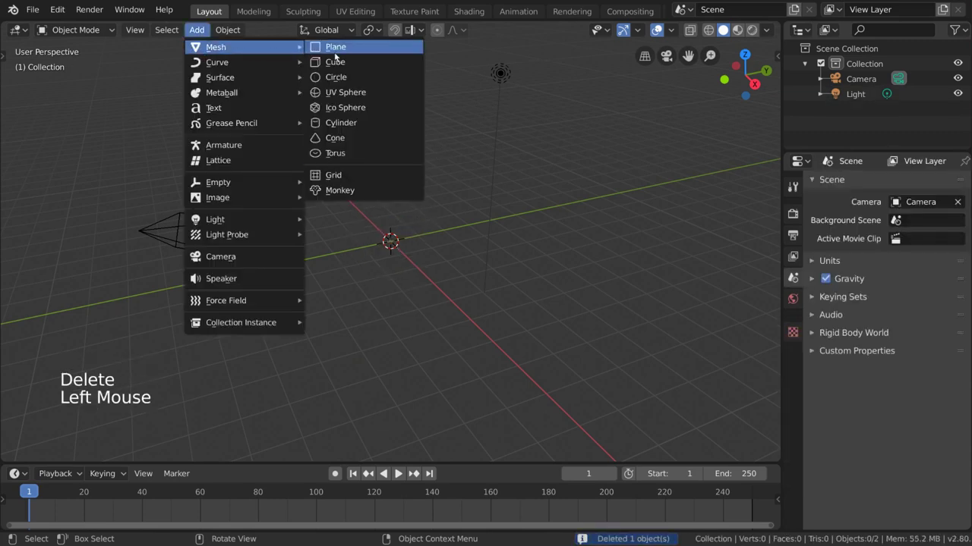
{"action": "left_click", "coordinate": [345, 192]}
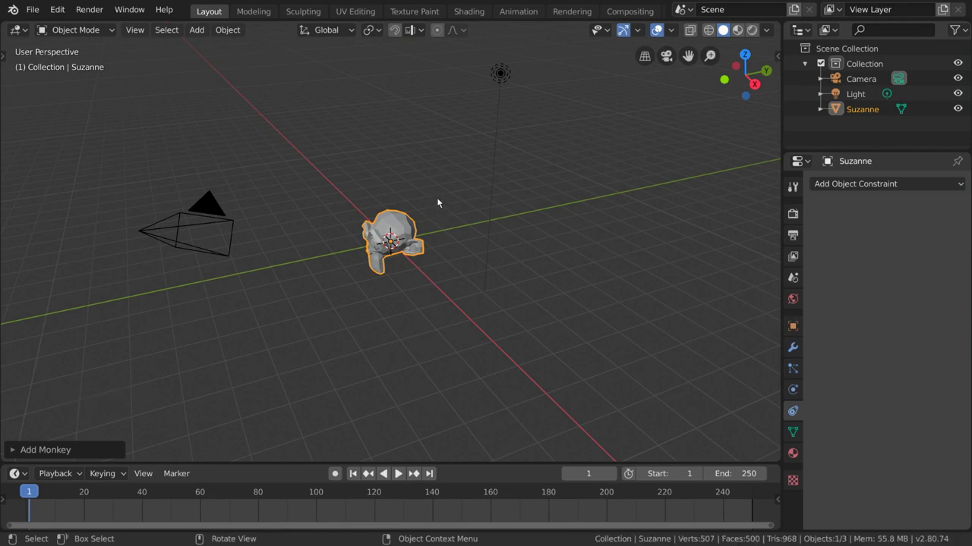
Add a Track To constraint to Suzanne from the Object Constraints tab
{"action": "left_click", "coordinate": [792, 416]}
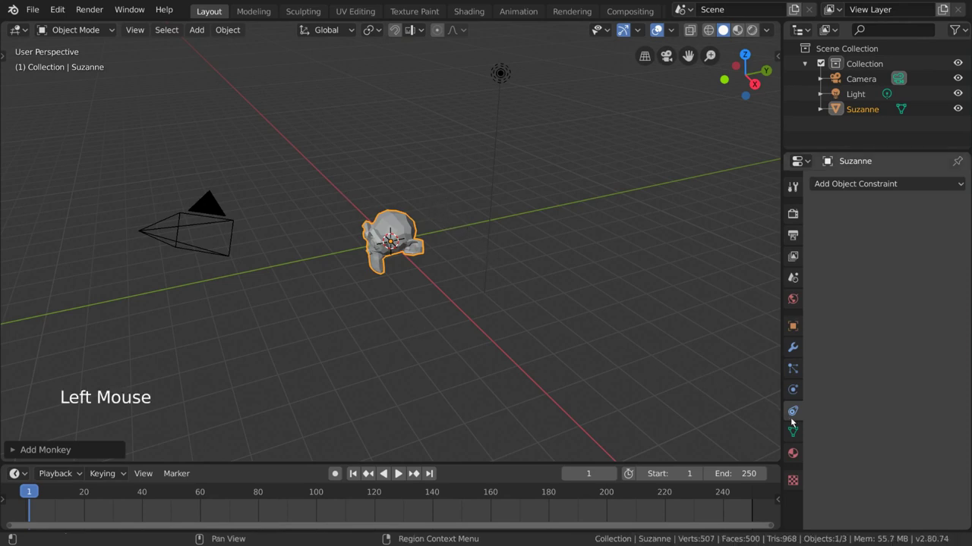
{"action": "left_click", "coordinate": [916, 184]}
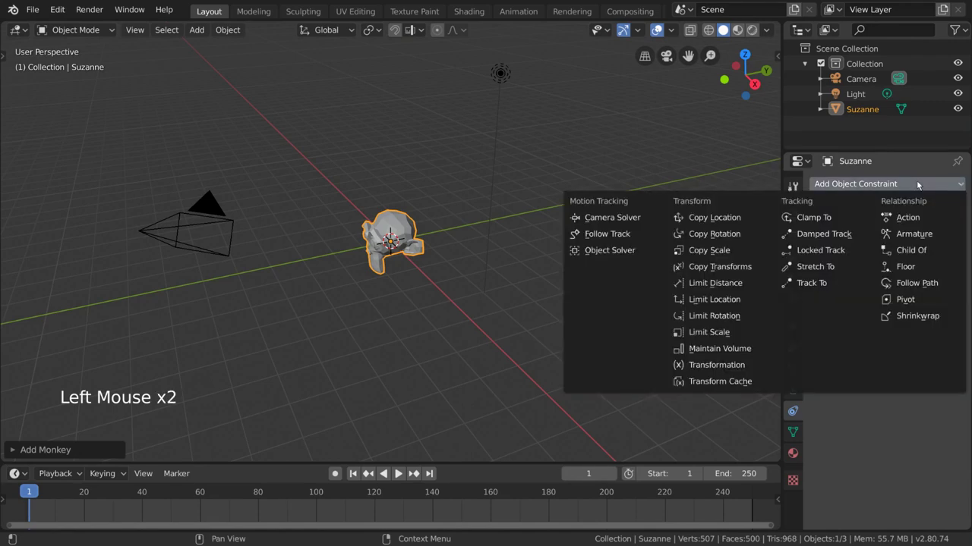
{"action": "left_click", "coordinate": [855, 287]}
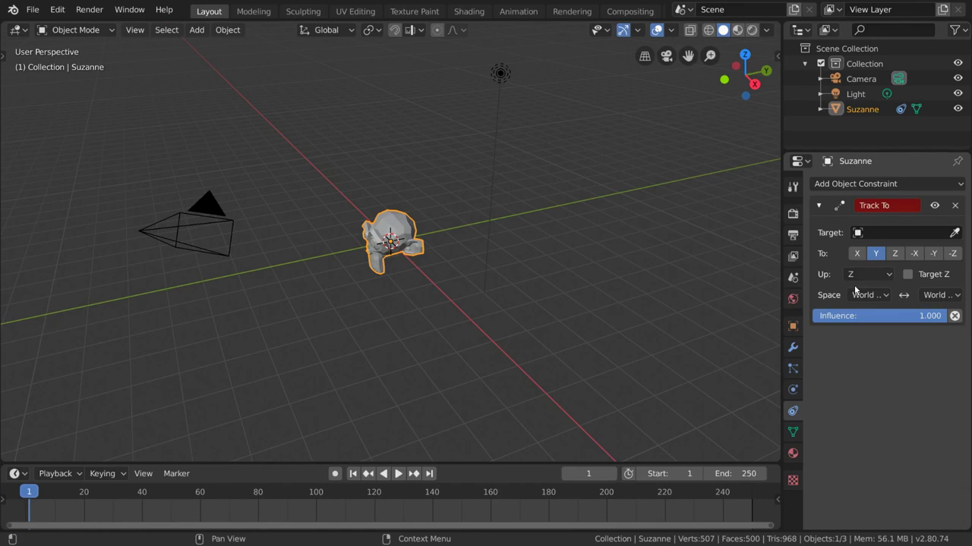
Set the Track To target to the Light using the eyedropper
{"action": "left_click", "coordinate": [913, 239]}
{"action": "left_click", "coordinate": [900, 269]}
{"action": "left_click", "coordinate": [943, 232]}
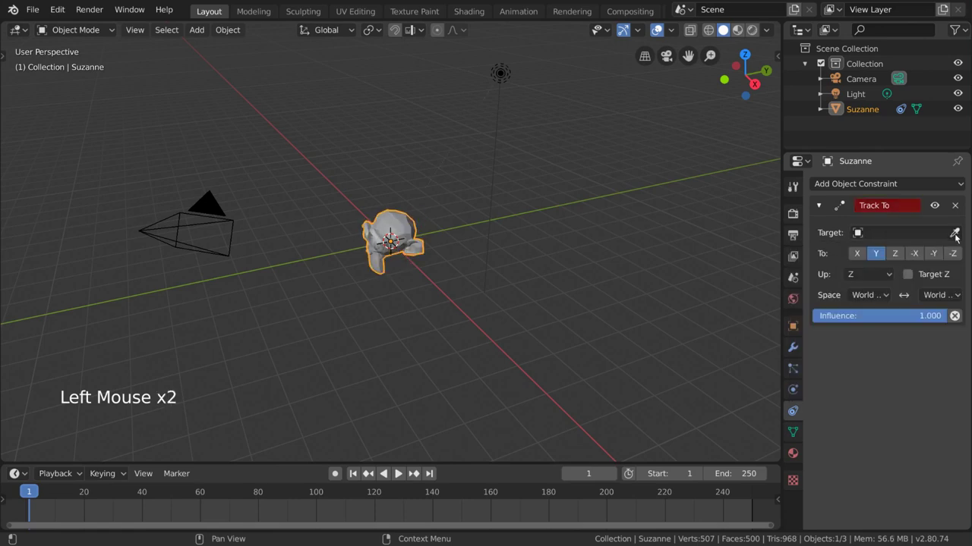
{"action": "left_click", "coordinate": [954, 234]}
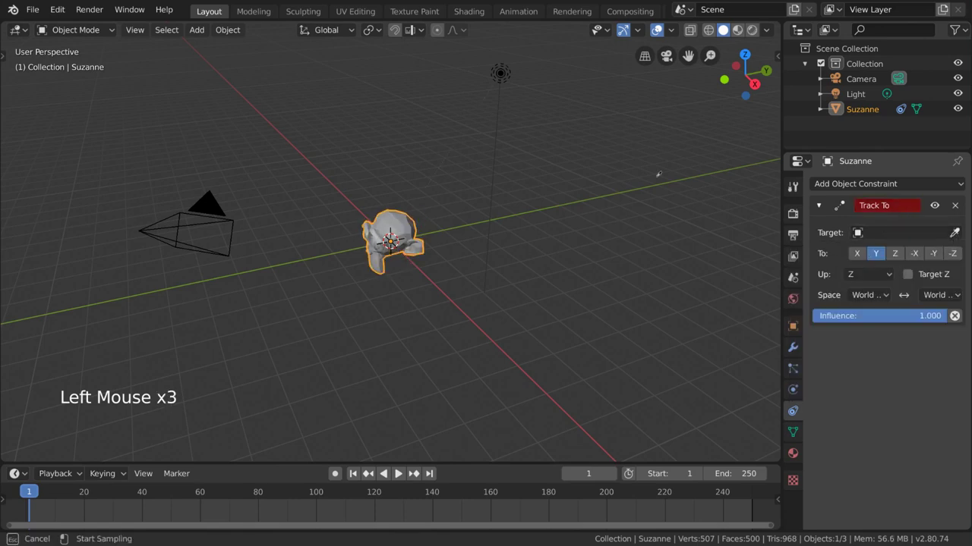
{"action": "left_click", "coordinate": [502, 79]}
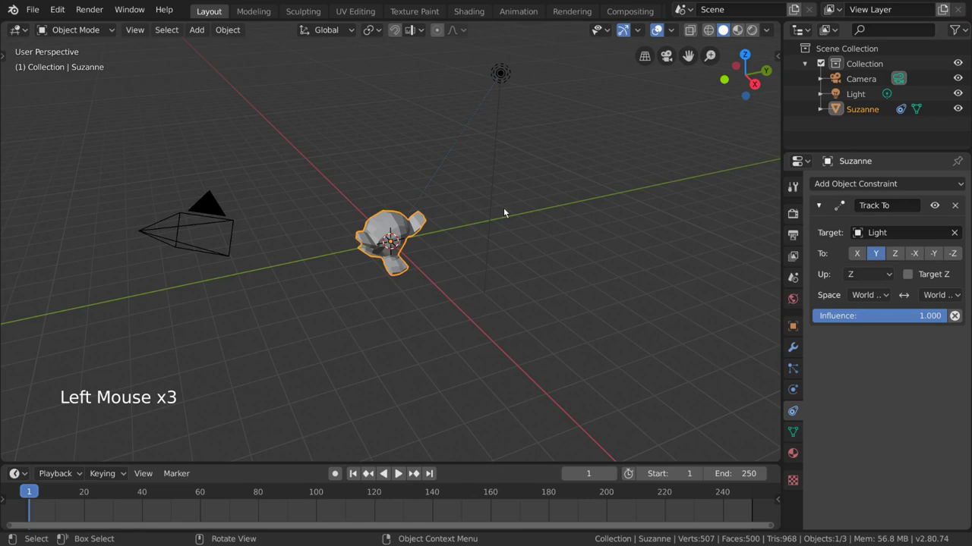
Move the Light and Suzanne to confirm she keeps facing it, leaving Suzanne at the origin
{"action": "middle_click_drag", "start_coordinate": [504, 210], "coordinate": [487, 201]}
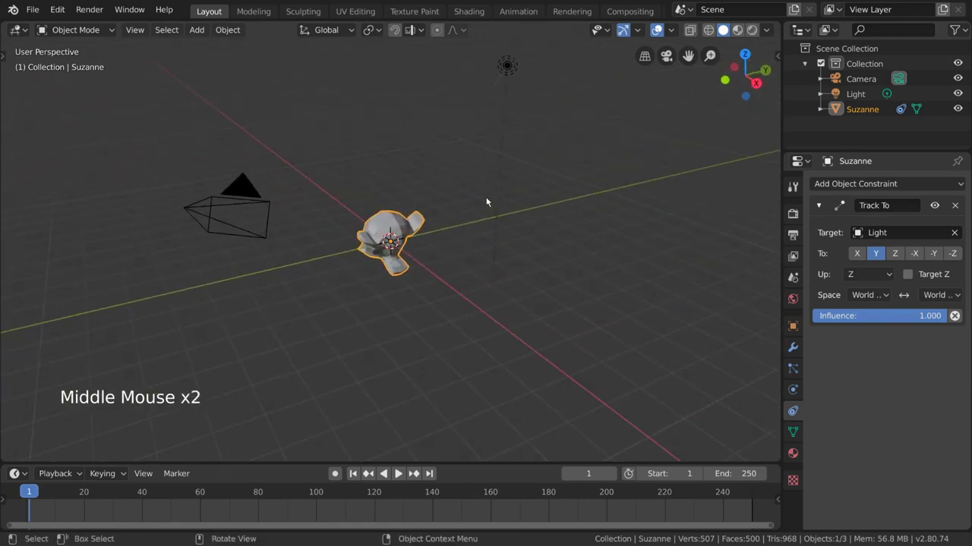
{"action": "key", "text": "g"}
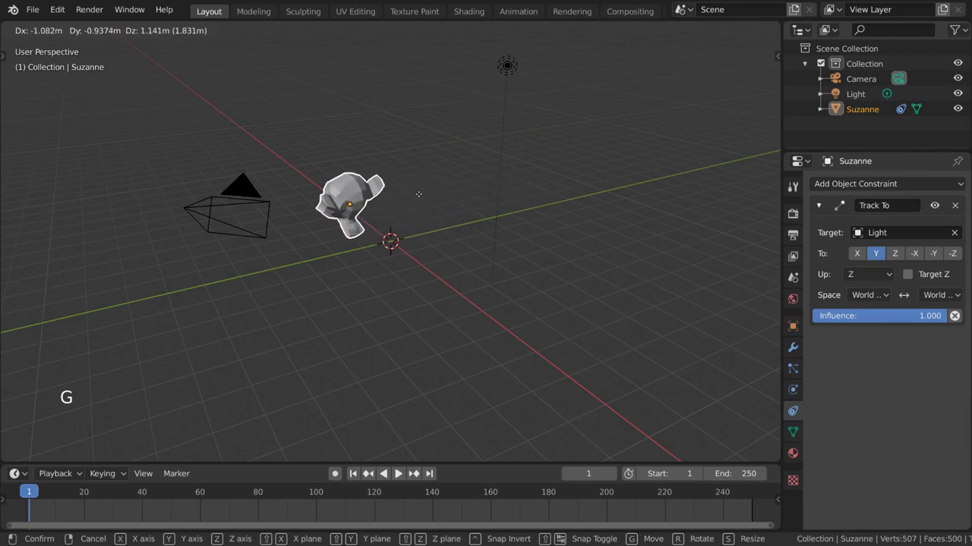
{"action": "key", "text": "Escape"}
{"action": "left_click", "coordinate": [502, 109]}
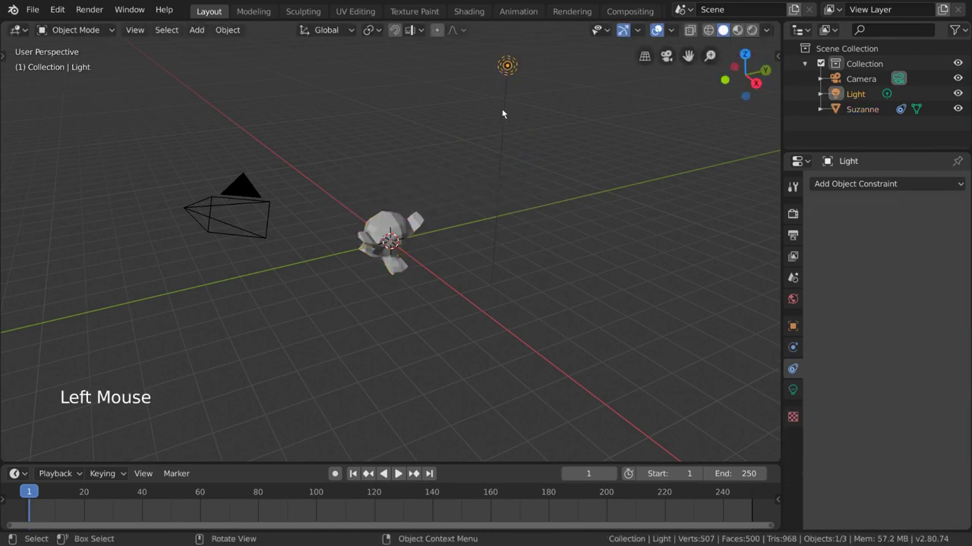
{"action": "key", "text": "g"}
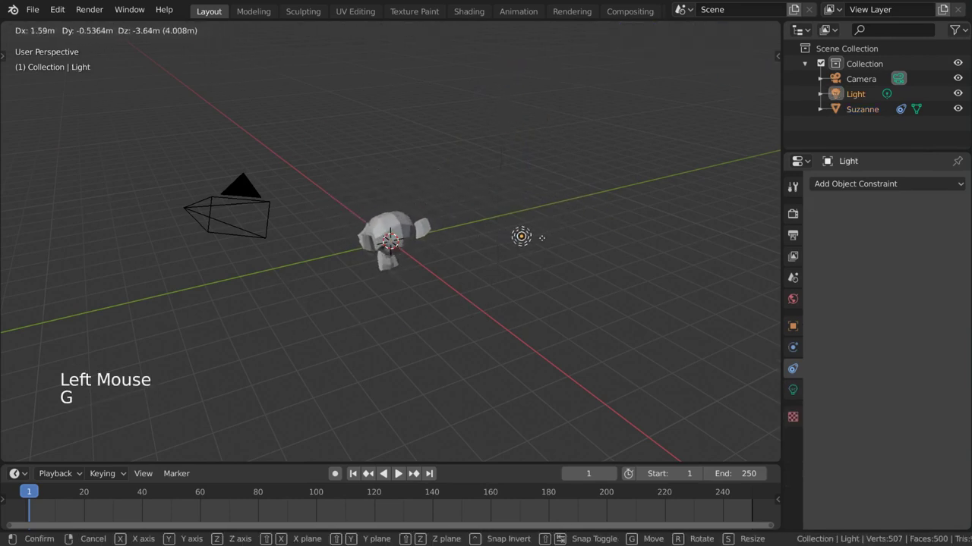
{"action": "left_click", "coordinate": [507, 65]}
{"action": "left_click", "coordinate": [387, 228]}
{"action": "key", "text": "g"}
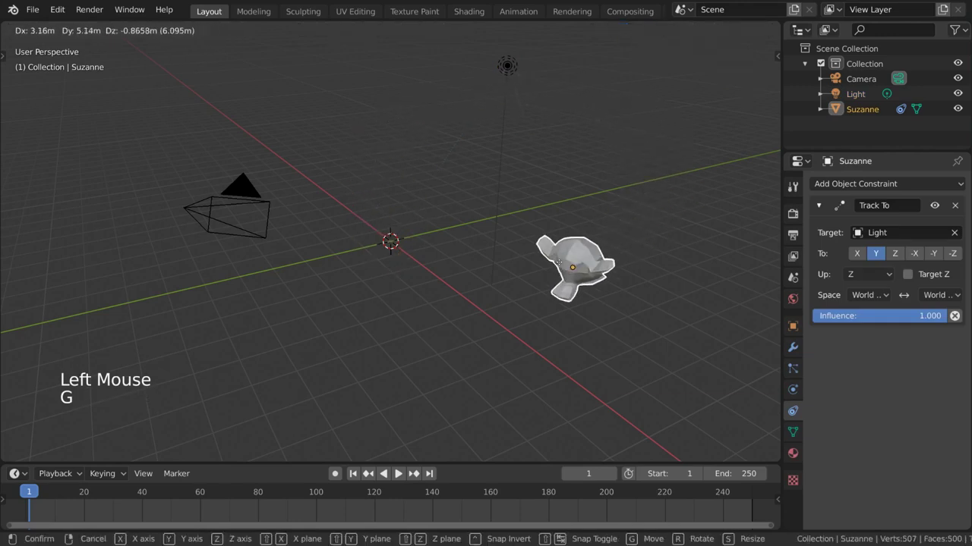
{"action": "left_click", "coordinate": [399, 231]}
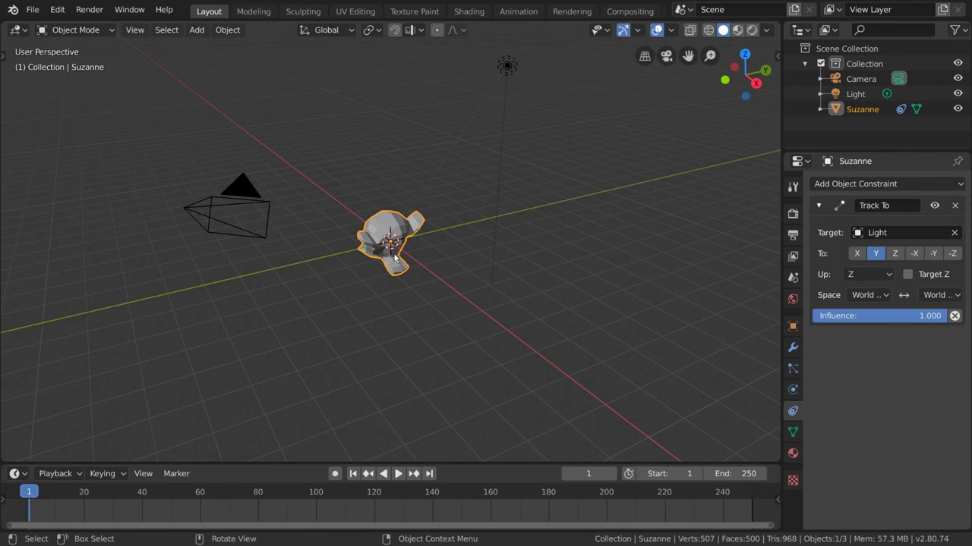
Try X and Z as Track To axes, then settle back on Y with Z up
{"action": "key", "text": "g"}
{"action": "right_click", "coordinate": [733, 244]}
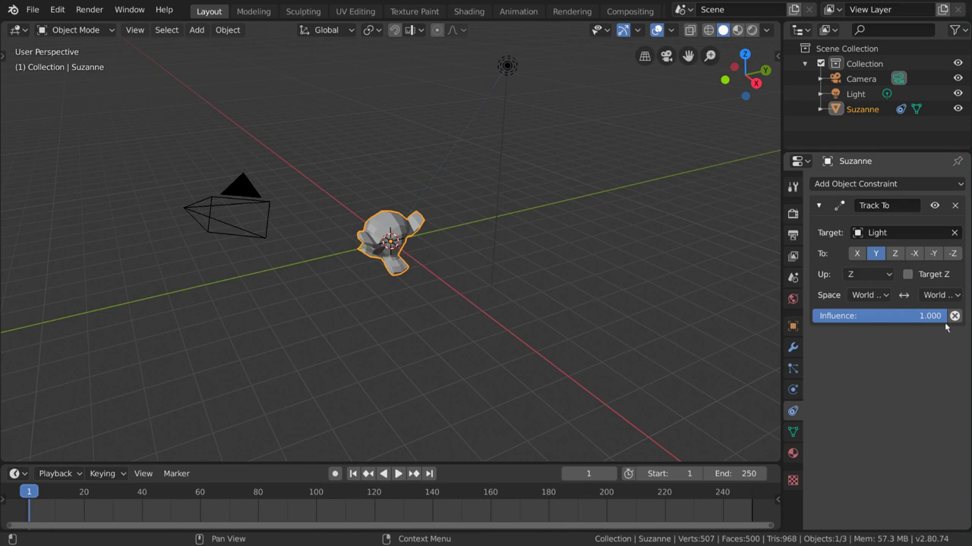
{"action": "left_click", "coordinate": [857, 255]}
{"action": "left_click", "coordinate": [875, 256]}
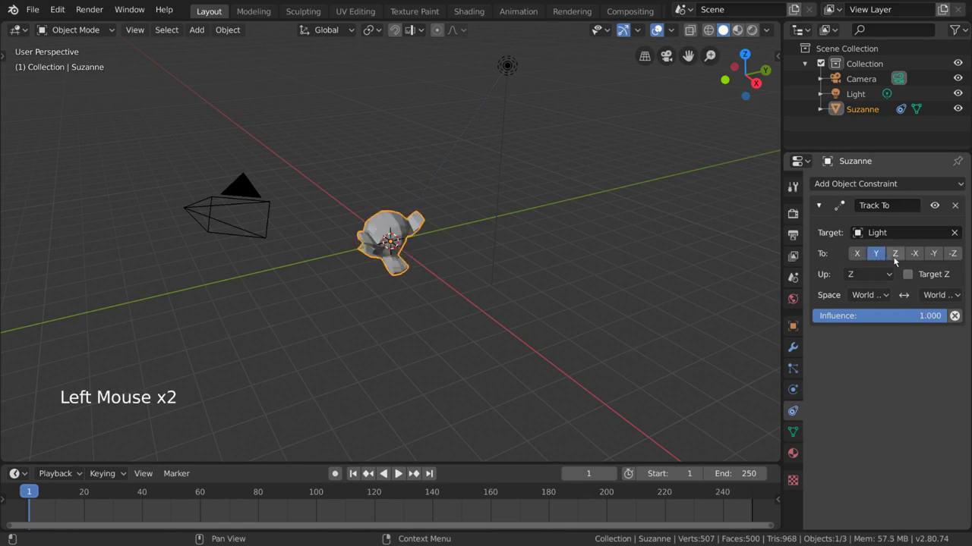
{"action": "left_click", "coordinate": [894, 258]}
{"action": "left_click", "coordinate": [879, 259]}
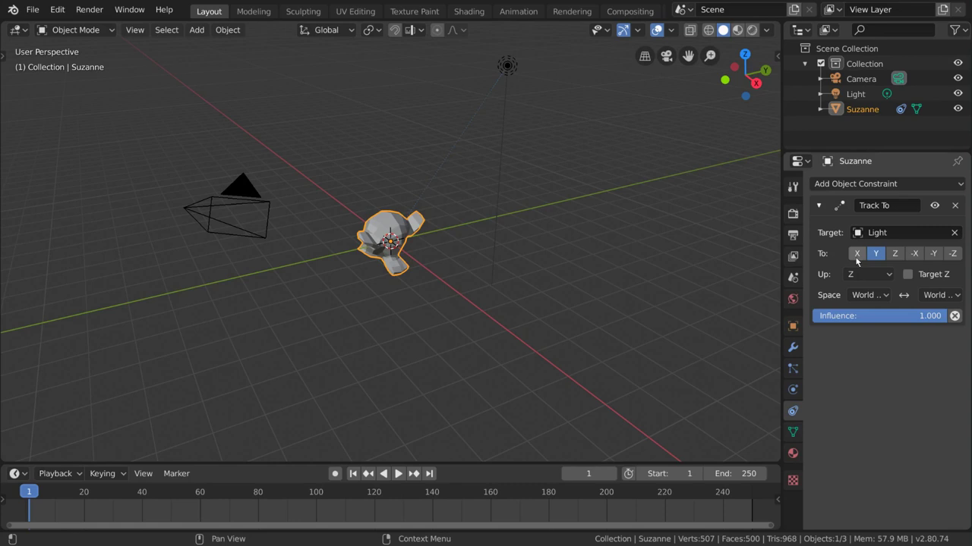
Tick Axis under Suzanne's Object Properties Viewport Display and orbit to inspect it
{"action": "left_click", "coordinate": [793, 326]}
{"action": "scroll", "coordinate": [841, 381], "scroll_direction": "down", "scroll_amount": 3}
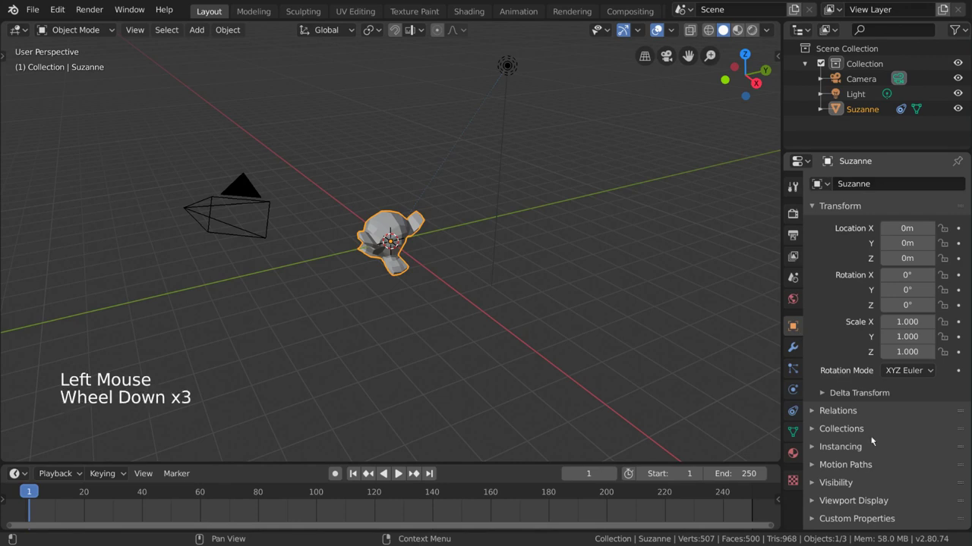
{"action": "left_click", "coordinate": [891, 501]}
{"action": "scroll", "coordinate": [891, 456], "scroll_direction": "down", "scroll_amount": 11}
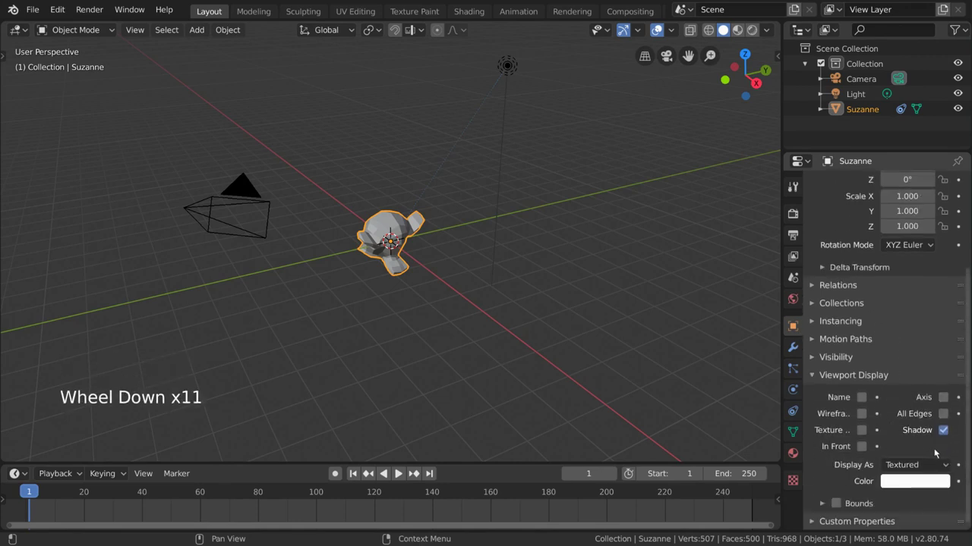
{"action": "left_click", "coordinate": [943, 398]}
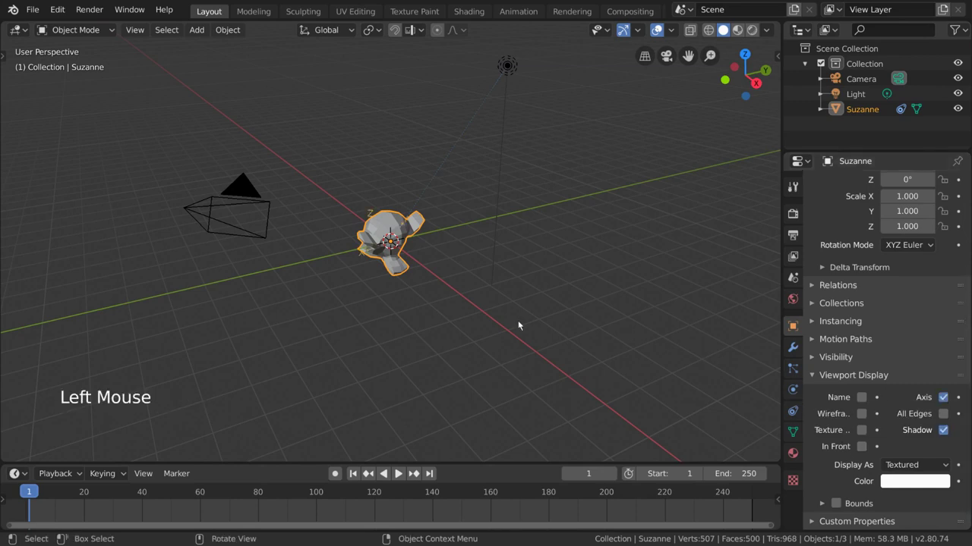
{"action": "scroll", "coordinate": [426, 268], "scroll_direction": "up", "scroll_amount": 2}
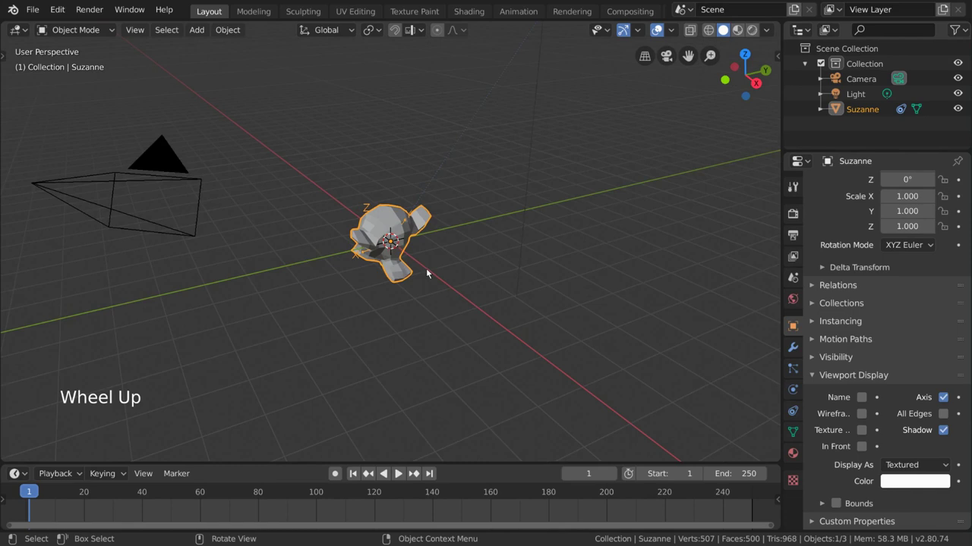
{"action": "middle_click_drag", "start_coordinate": [426, 268], "coordinate": [510, 260]}
{"action": "scroll", "coordinate": [489, 257], "scroll_direction": "down", "scroll_amount": 2}
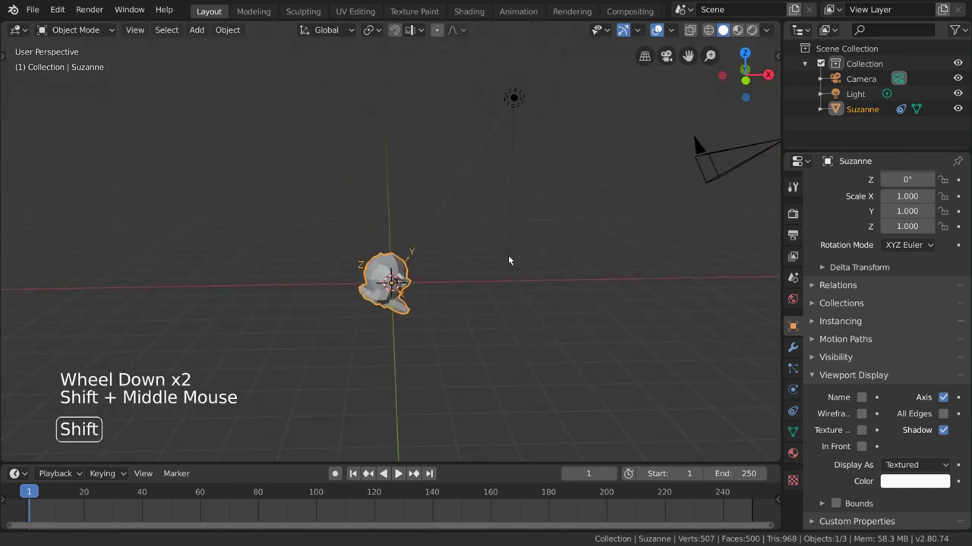
Return to the Track To constraint and start grabbing Suzanne away from the origin
{"action": "scroll", "coordinate": [515, 268], "scroll_direction": "up", "scroll_amount": 1}
{"action": "left_click", "coordinate": [793, 411]}
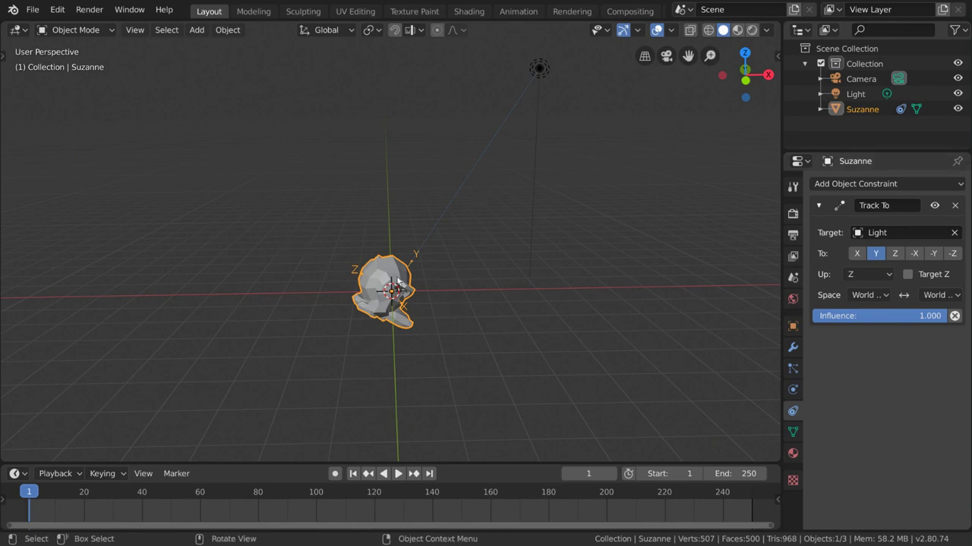
{"action": "middle_click_drag", "start_coordinate": [521, 303], "coordinate": [522, 303]}
{"action": "key", "text": "g"}
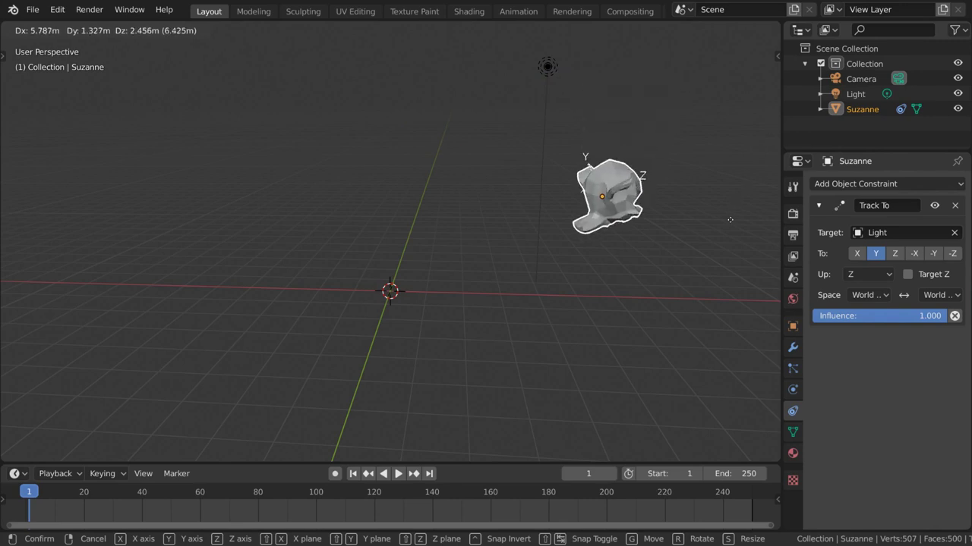
Place Suzanne at her new position and set the Track To axis to -Y
{"action": "left_click", "coordinate": [514, 166]}
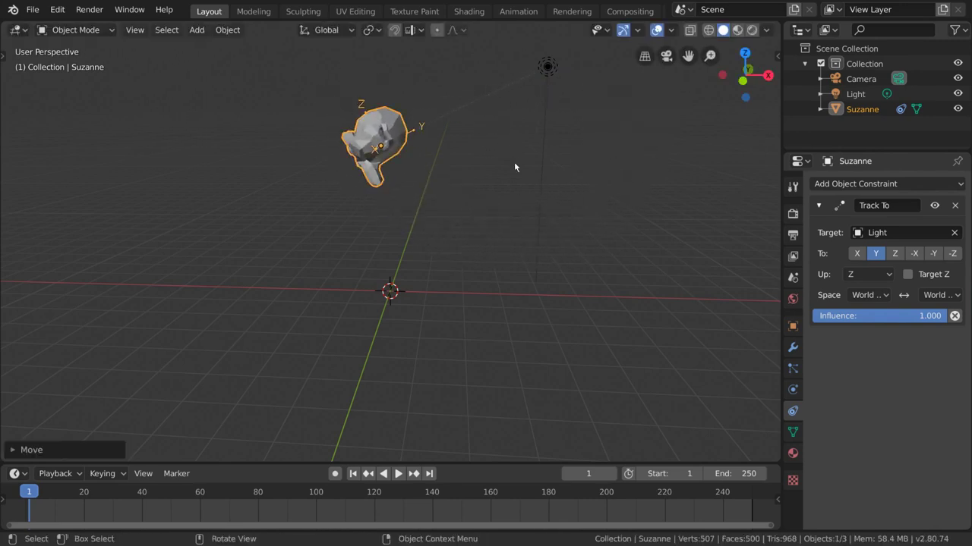
{"action": "middle_click_drag", "start_coordinate": [555, 159], "coordinate": [541, 220], "text": "shift"}
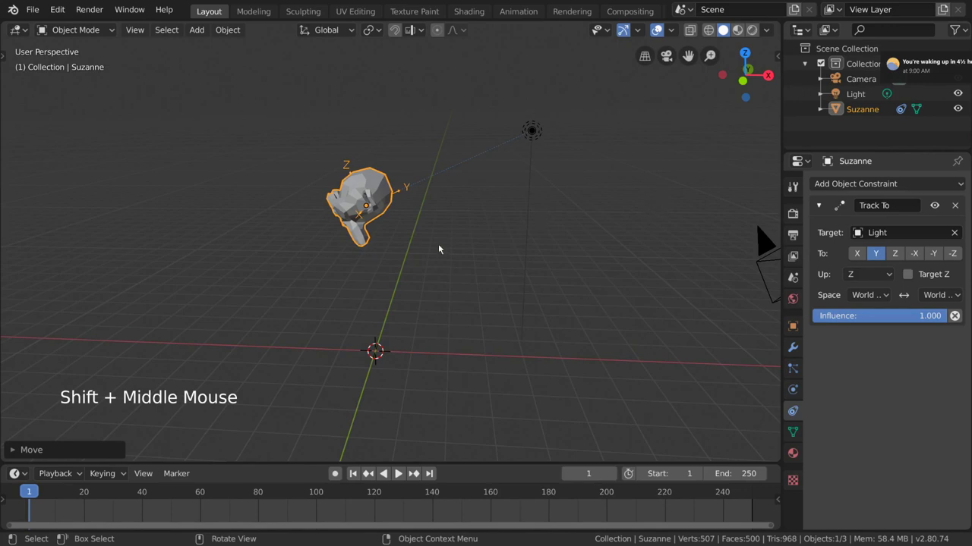
{"action": "left_click", "coordinate": [933, 256]}
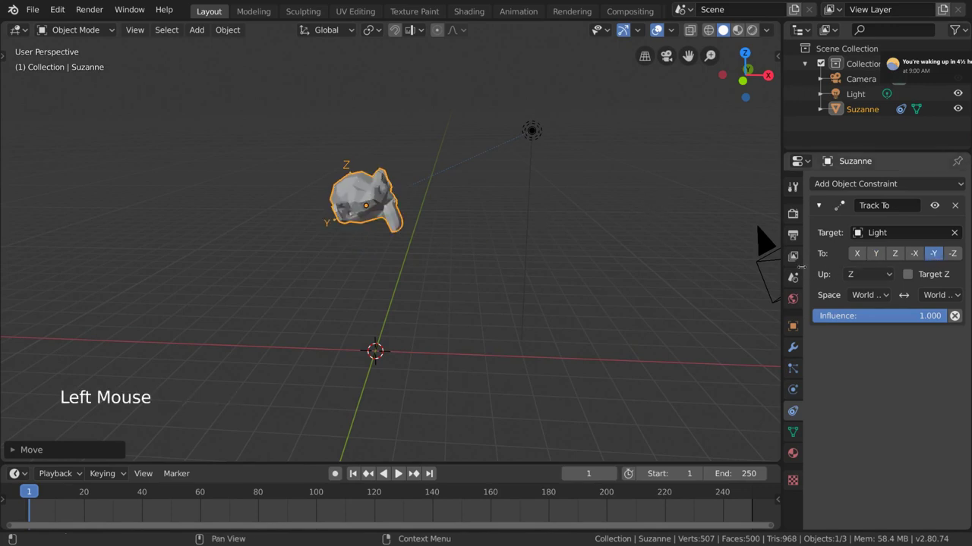
Move Suzanne to a new spot with Shift+Z keeping her height unchanged
{"action": "key", "text": "g"}
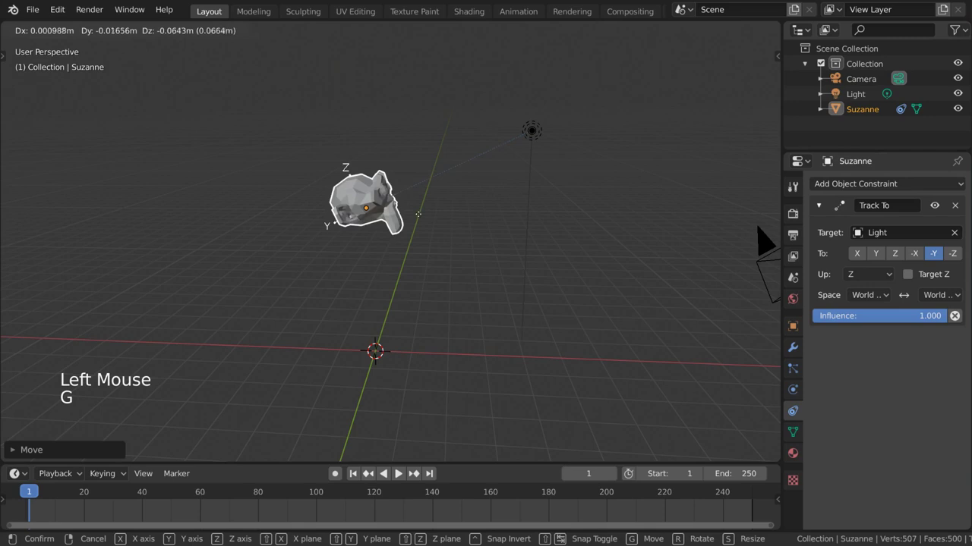
{"action": "right_click", "coordinate": [462, 265]}
{"action": "key", "text": "g"}
{"action": "key", "text": "shift+z"}
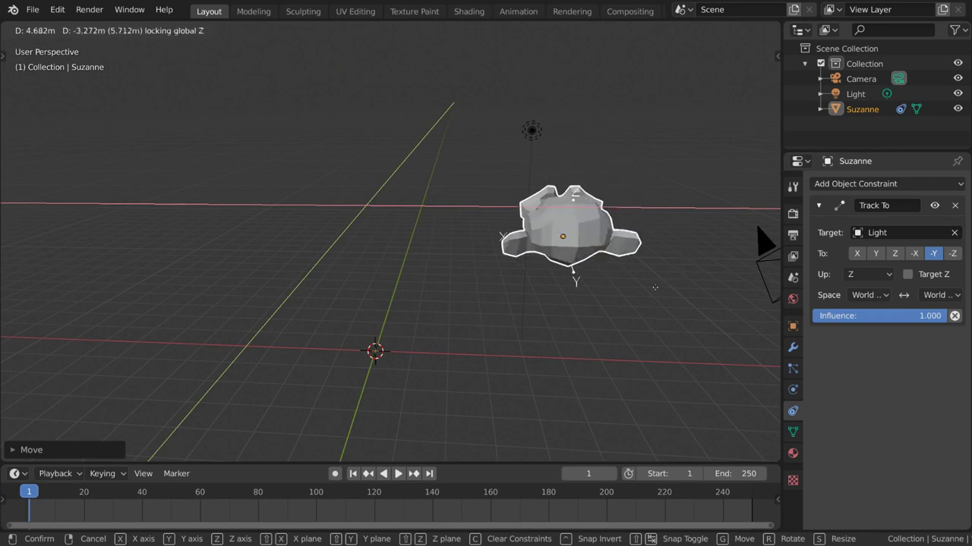
{"action": "left_click", "coordinate": [505, 234]}
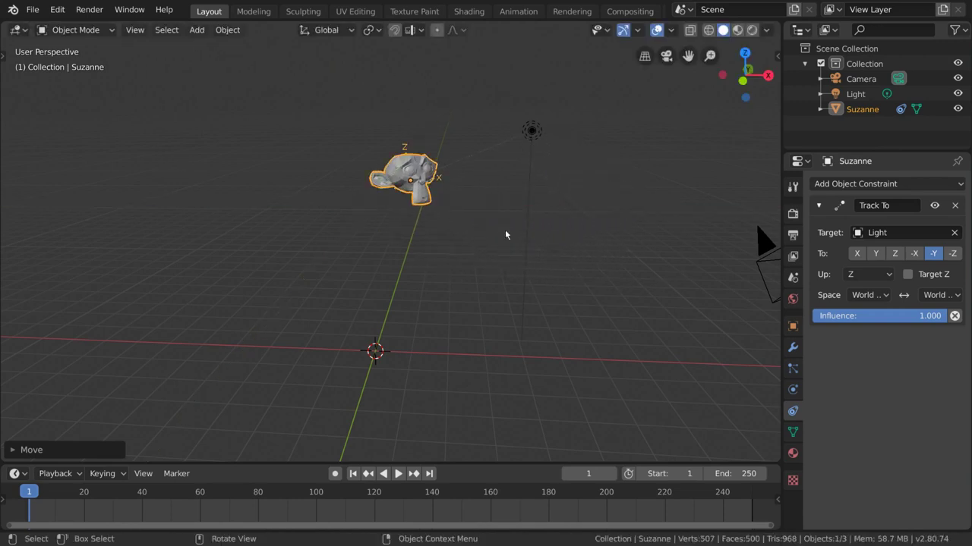
Remove the Track To constraint and clear Suzanne's location back to the origin
{"action": "left_click", "coordinate": [955, 205]}
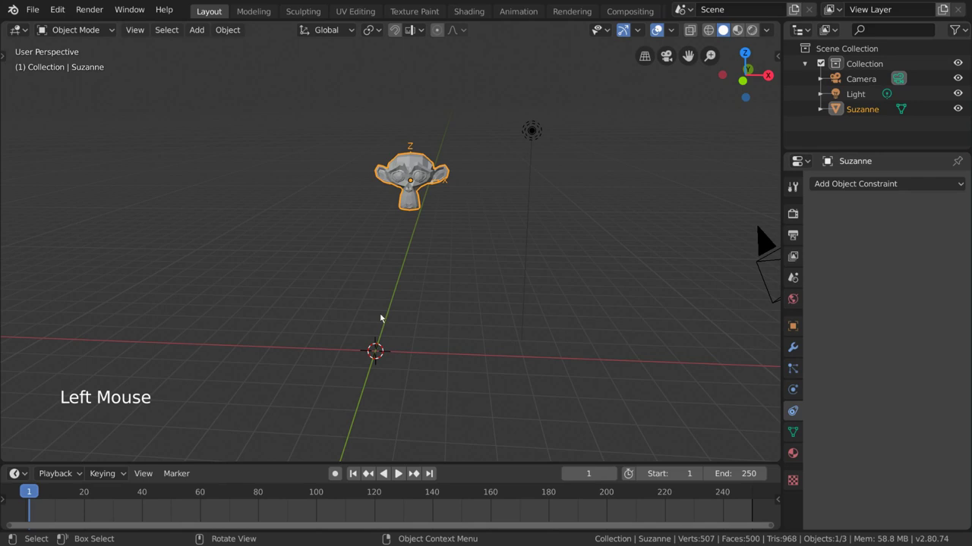
{"action": "key", "text": "alt+g"}
{"action": "left_click", "coordinate": [934, 187]}
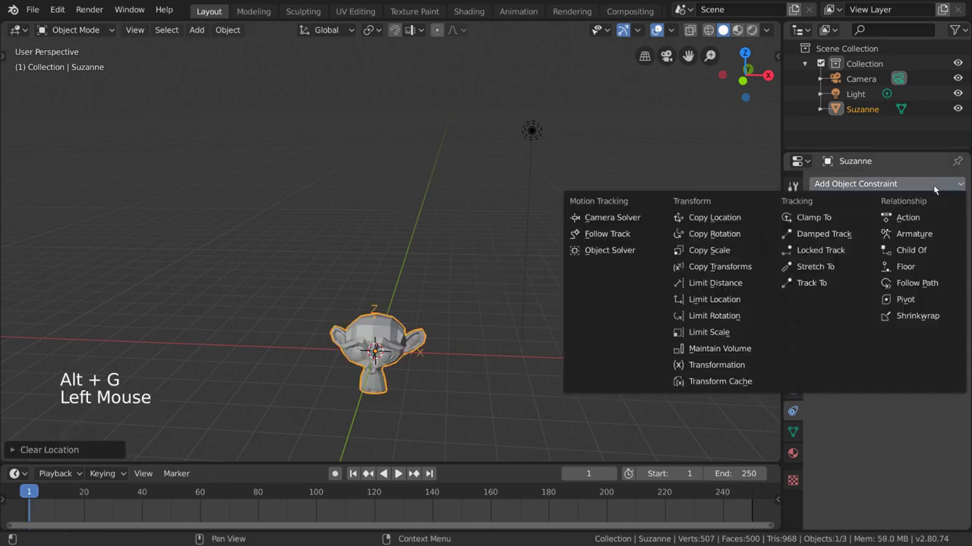
Add a Locked Track constraint to Suzanne with the Light as its target
{"action": "left_click", "coordinate": [865, 257]}
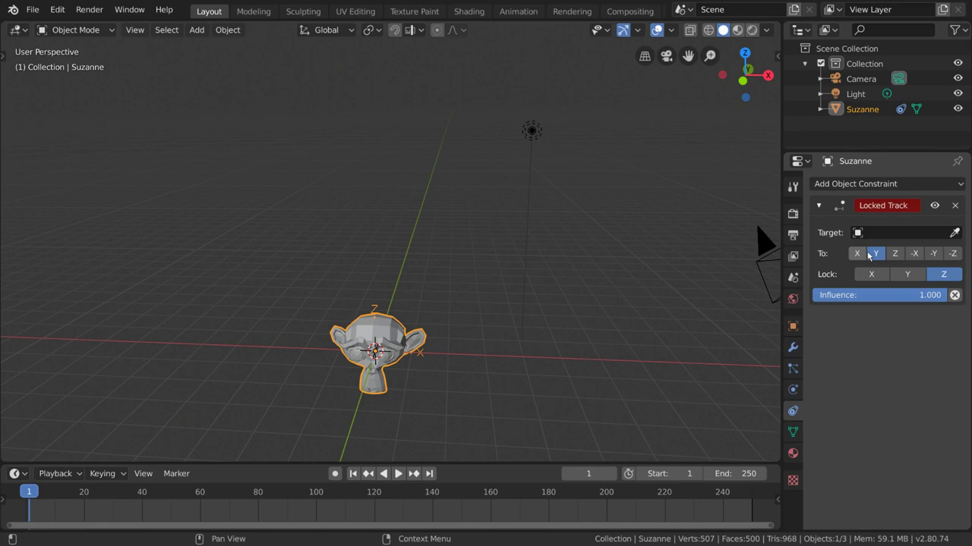
{"action": "left_click", "coordinate": [899, 233]}
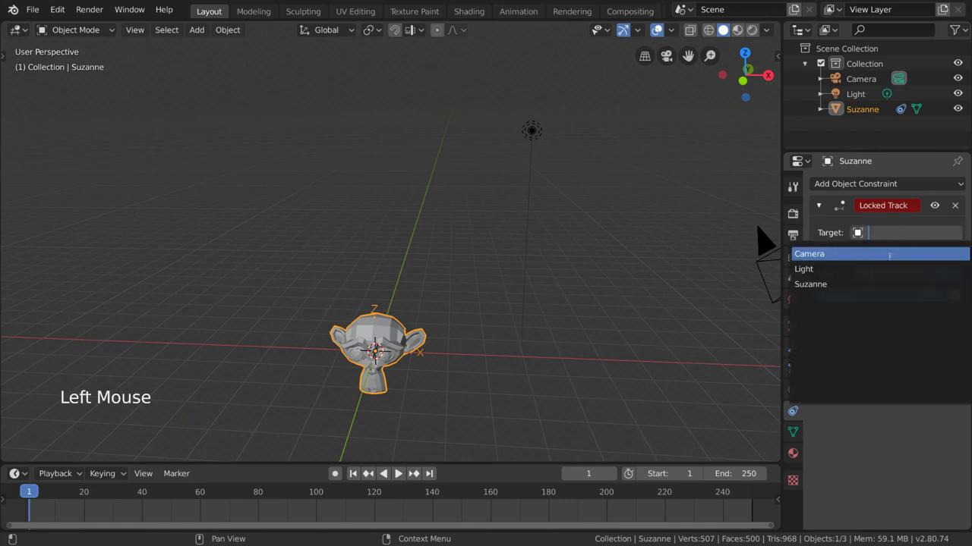
{"action": "left_click", "coordinate": [872, 267]}
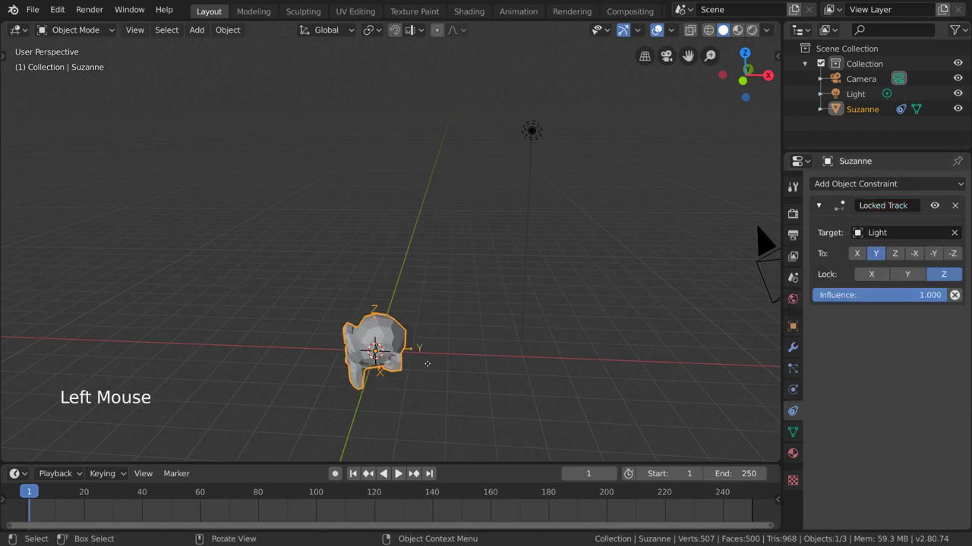
Reposition Suzanne at a fixed height and aim her -Y axis at the Light
{"action": "key", "text": "g"}
{"action": "left_click", "coordinate": [479, 227]}
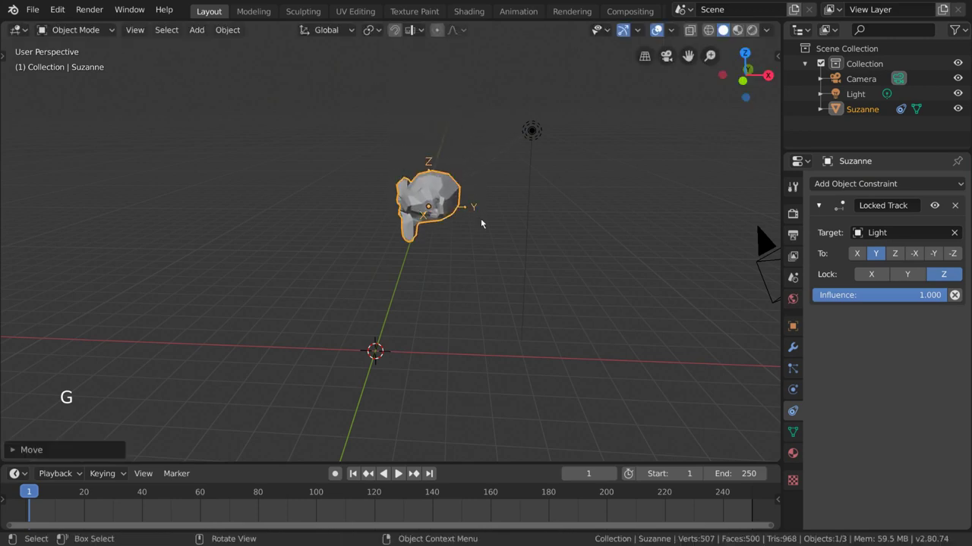
{"action": "key", "text": "g"}
{"action": "key", "text": "shift+z"}
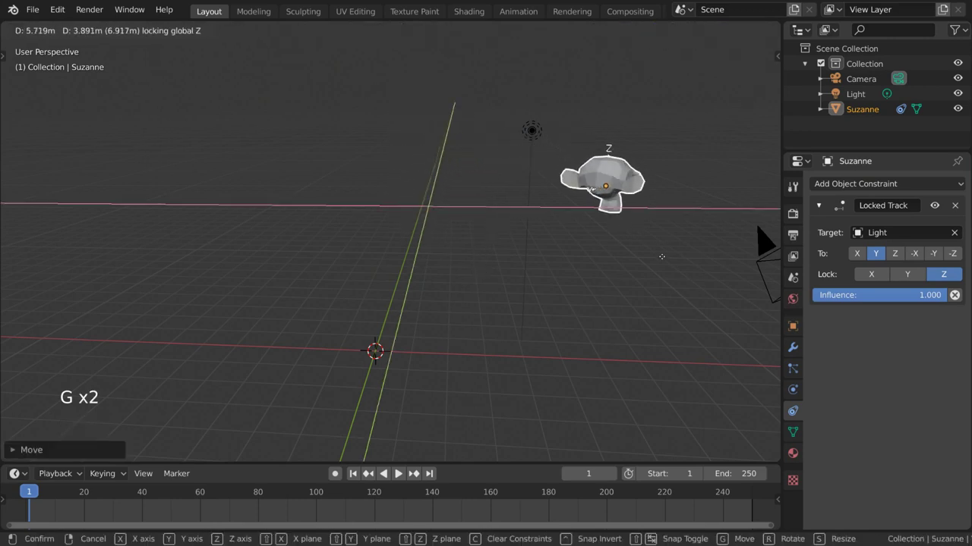
{"action": "left_click", "coordinate": [555, 294]}
{"action": "left_click", "coordinate": [934, 254]}
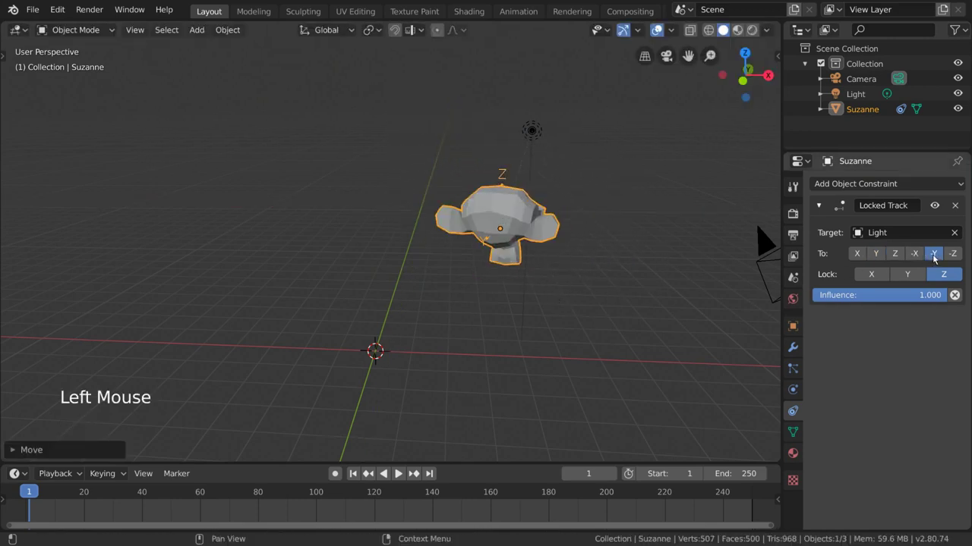
Lock the tracking to the X axis and move Suzanne to test it
{"action": "key", "text": "g"}
{"action": "key", "text": "shift+z"}
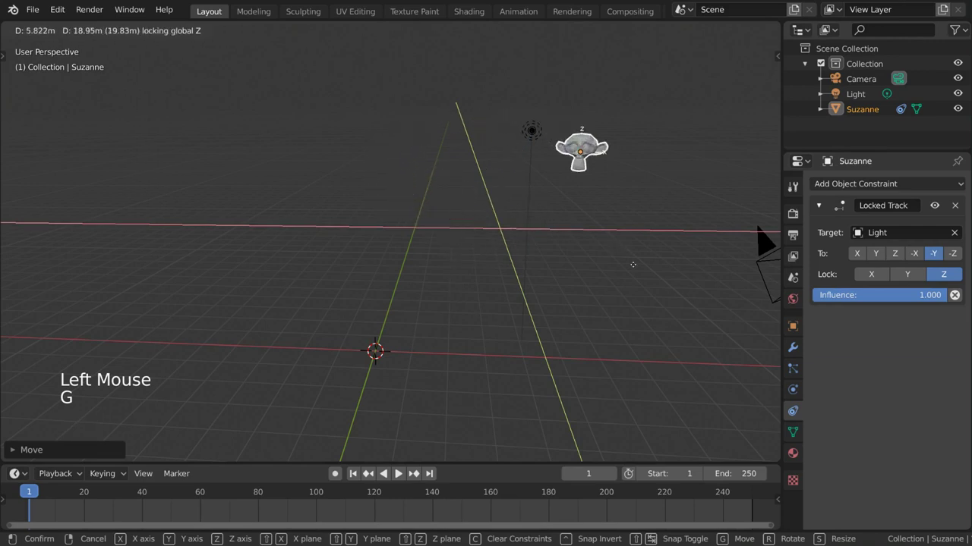
{"action": "key", "text": "g"}
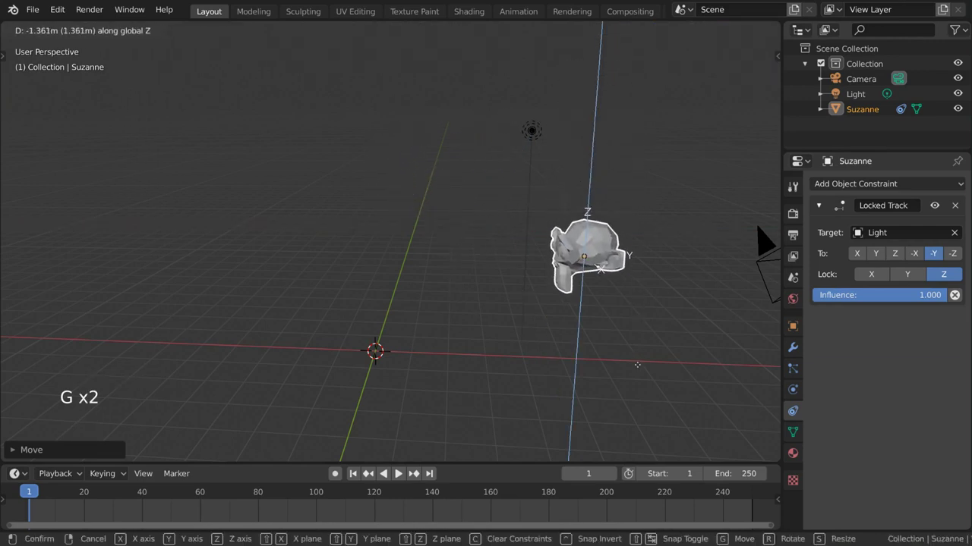
{"action": "key", "text": "g"}
{"action": "left_click", "coordinate": [688, 365]}
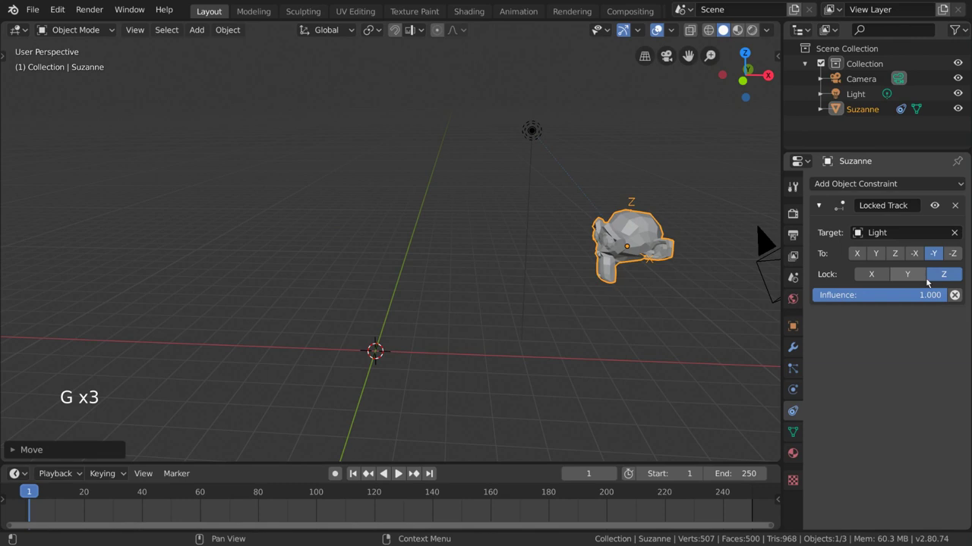
{"action": "left_click", "coordinate": [884, 279]}
{"action": "key", "text": "g"}
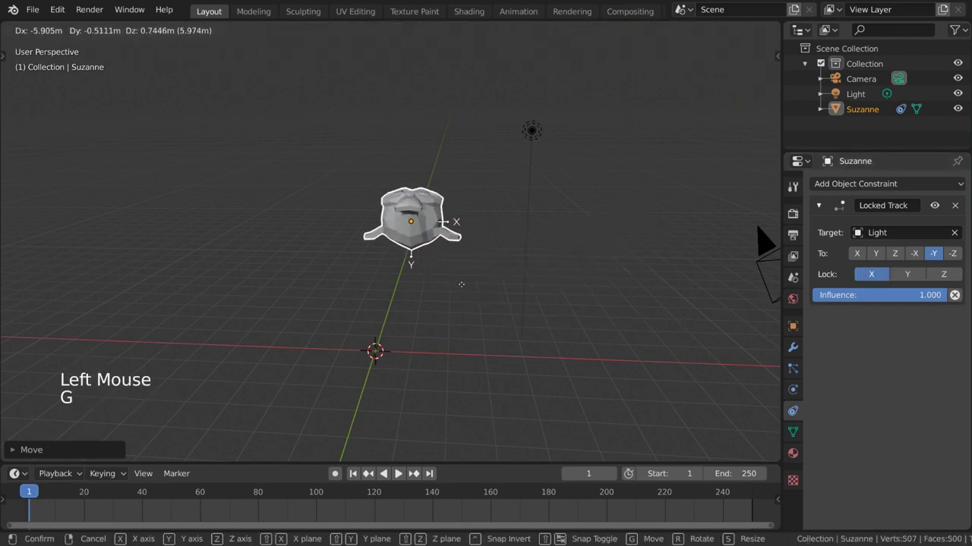
{"action": "left_click", "coordinate": [471, 203]}
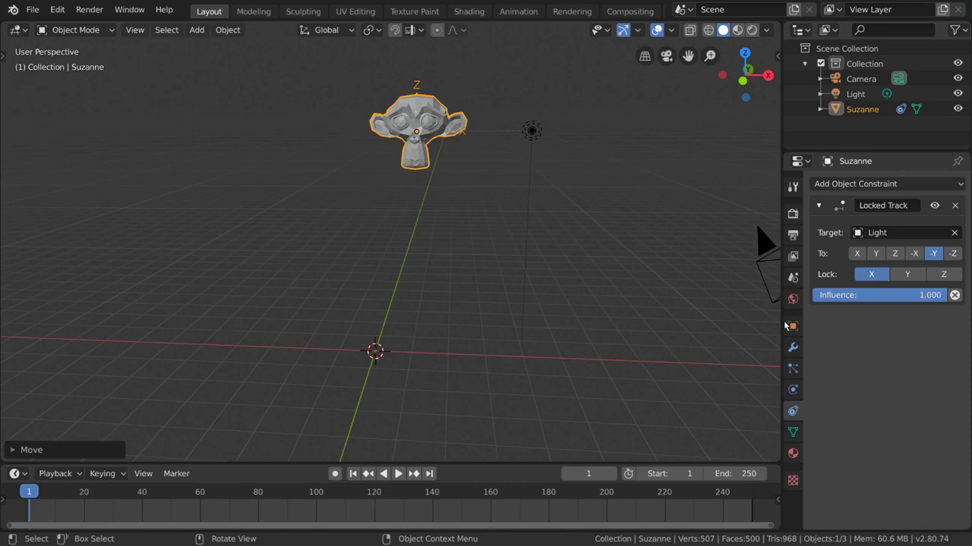
Replace the Locked Track with a Stretch To constraint targeting the Light
{"action": "left_click", "coordinate": [959, 205]}
{"action": "left_click", "coordinate": [943, 183]}
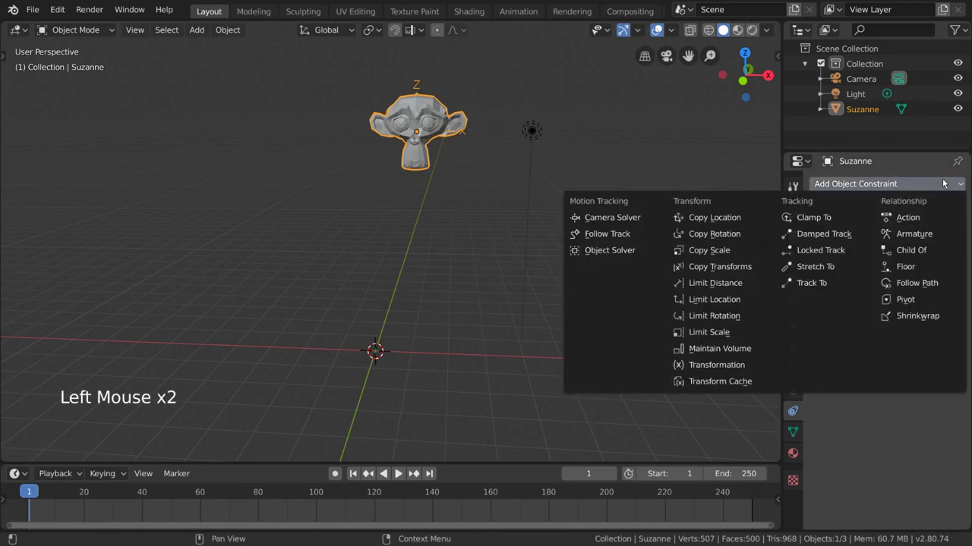
{"action": "left_click", "coordinate": [839, 266]}
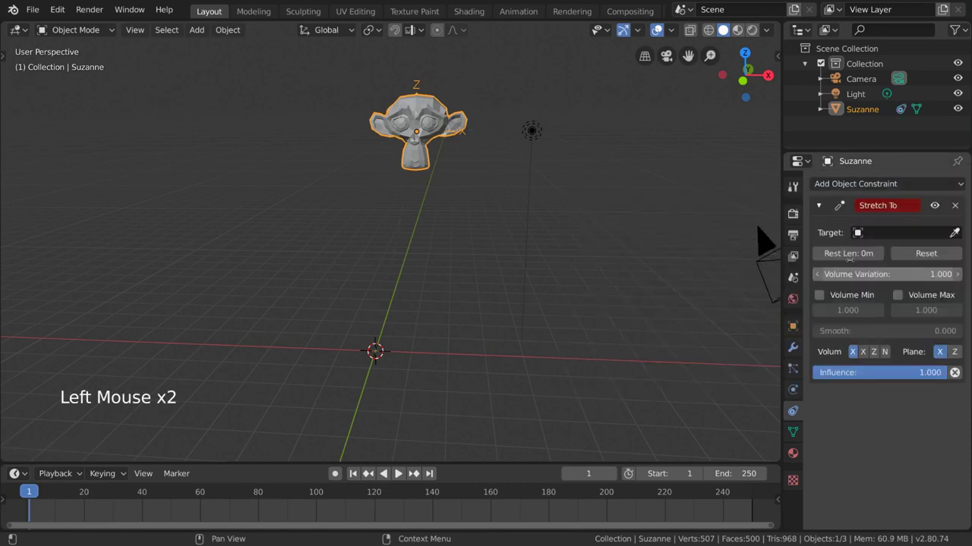
{"action": "left_click", "coordinate": [533, 176]}
Move Suzanne around to watch her stretch toward the Light, cancelling one move
{"action": "key", "text": "g"}
{"action": "left_click", "coordinate": [393, 258]}
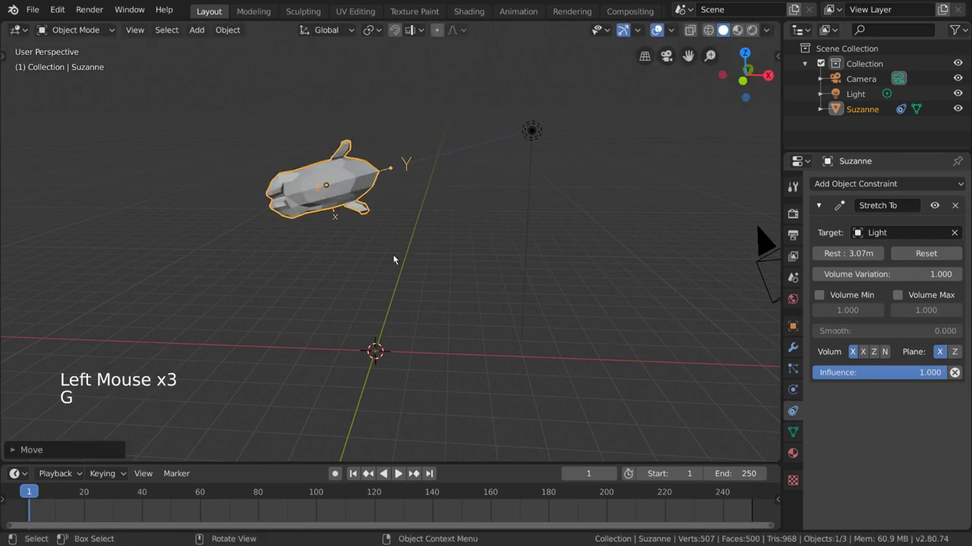
{"action": "key", "text": "g"}
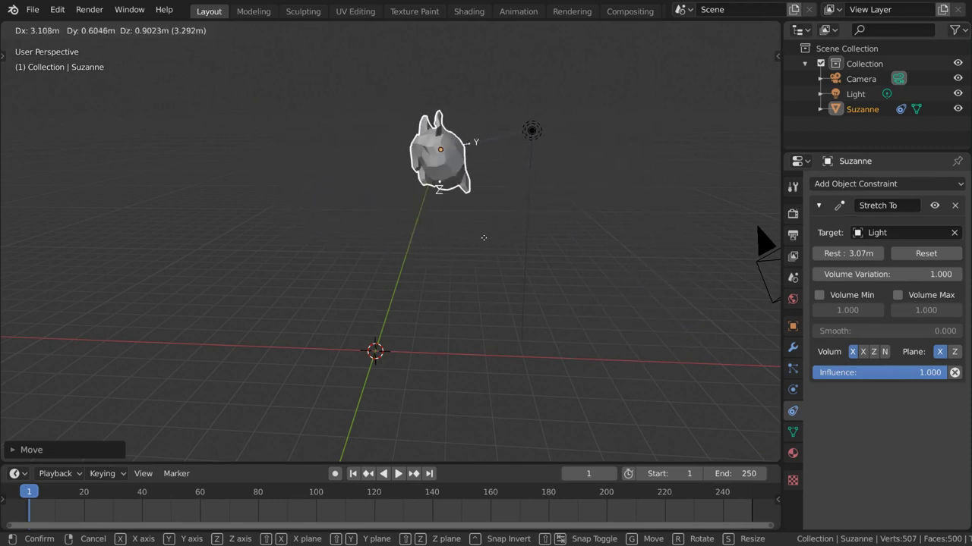
{"action": "key", "text": "Escape"}
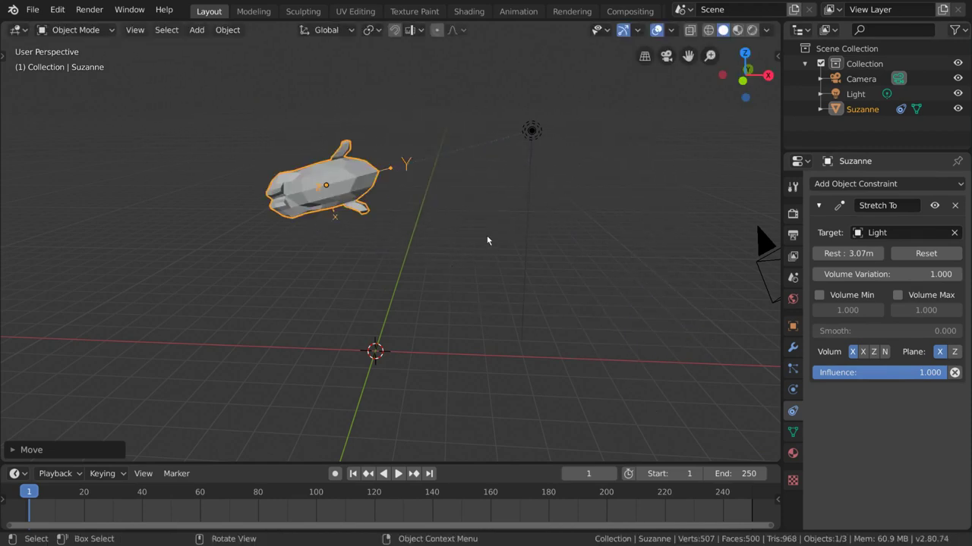
{"action": "key", "text": "g"}
{"action": "key", "text": "g"}
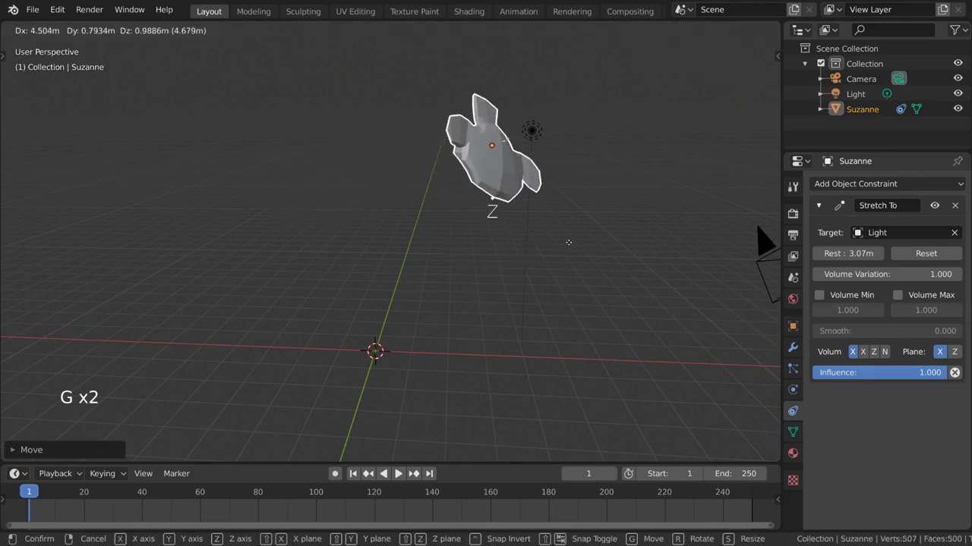
Reposition Suzanne several times, resetting the Stretch To rest length, ending at 3.514m
{"action": "left_click", "coordinate": [554, 220]}
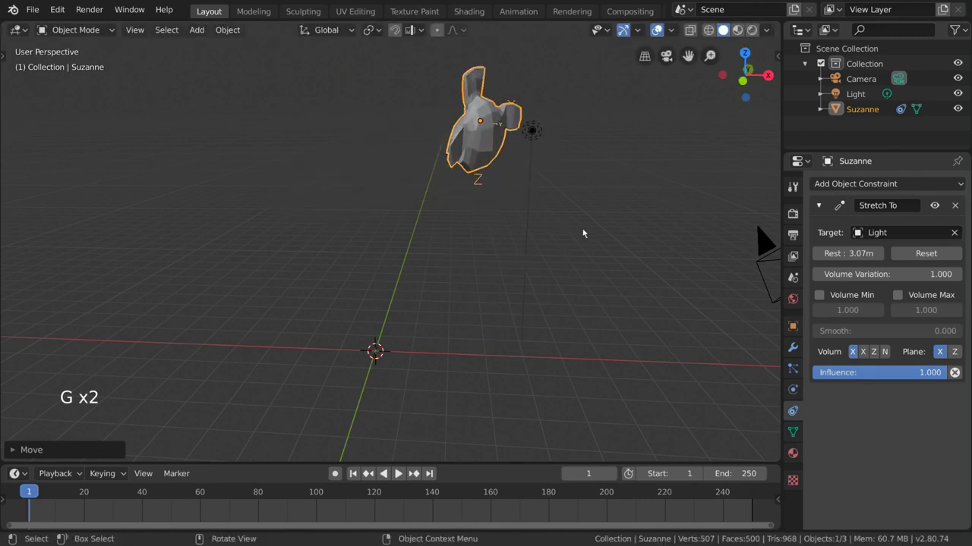
{"action": "left_click", "coordinate": [906, 254]}
{"action": "key", "text": "g"}
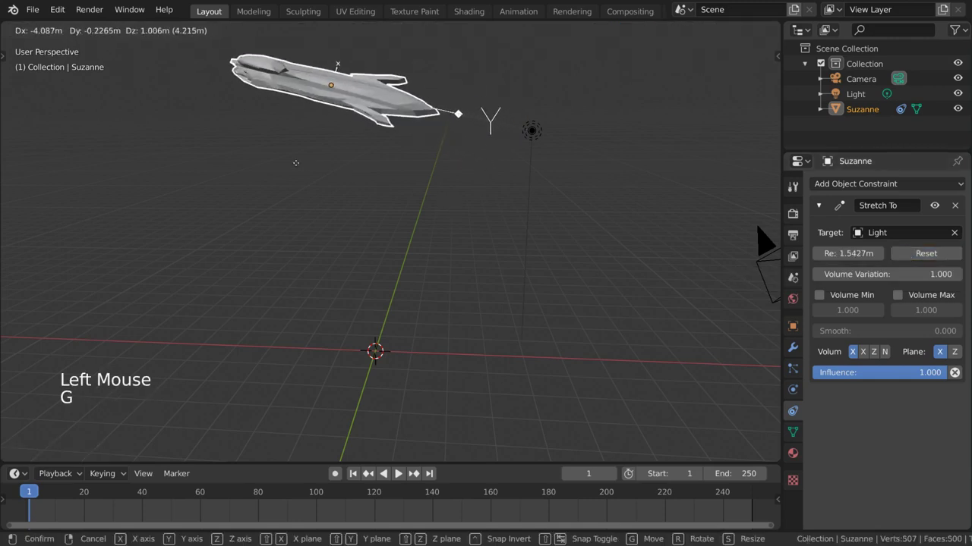
{"action": "left_click", "coordinate": [284, 312]}
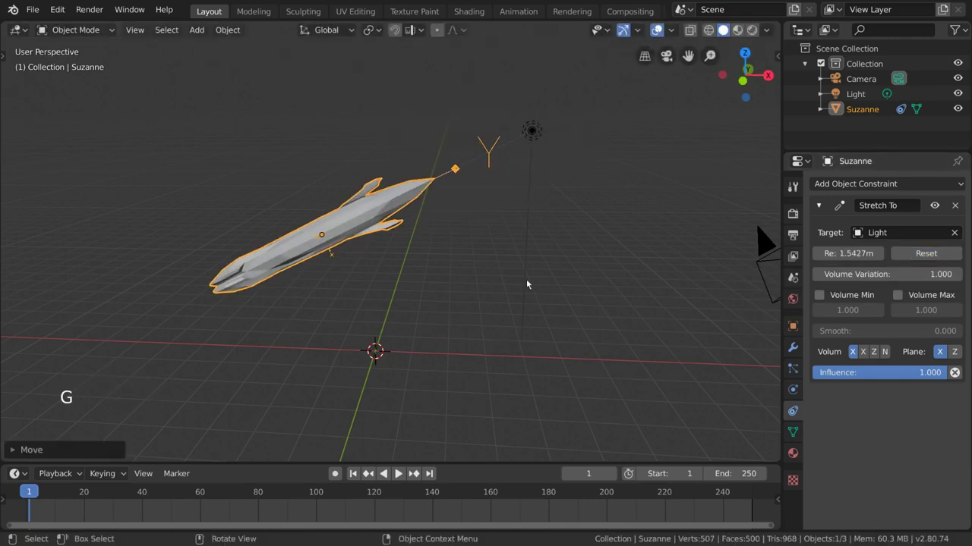
{"action": "left_click", "coordinate": [916, 257]}
{"action": "key", "text": "g"}
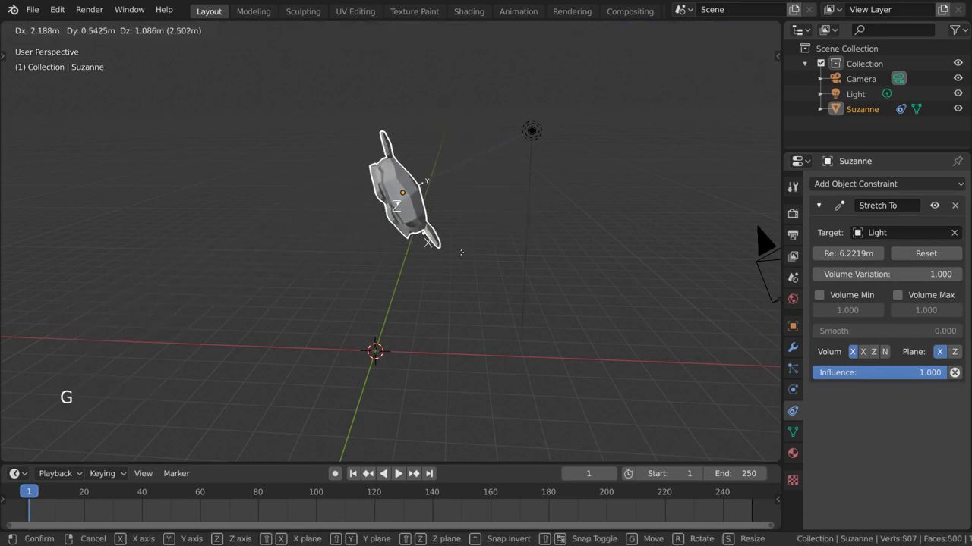
{"action": "left_click", "coordinate": [470, 254]}
{"action": "left_click", "coordinate": [941, 253]}
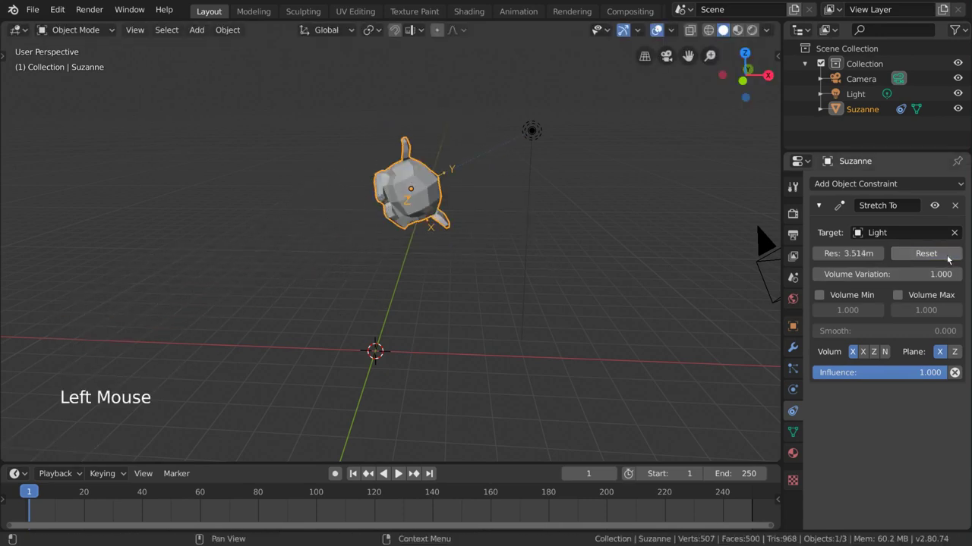
{"action": "left_click", "coordinate": [941, 253]}
Test moving Suzanne with Volume Variation 0, then return it to 1.000
{"action": "left_click", "coordinate": [878, 274]}
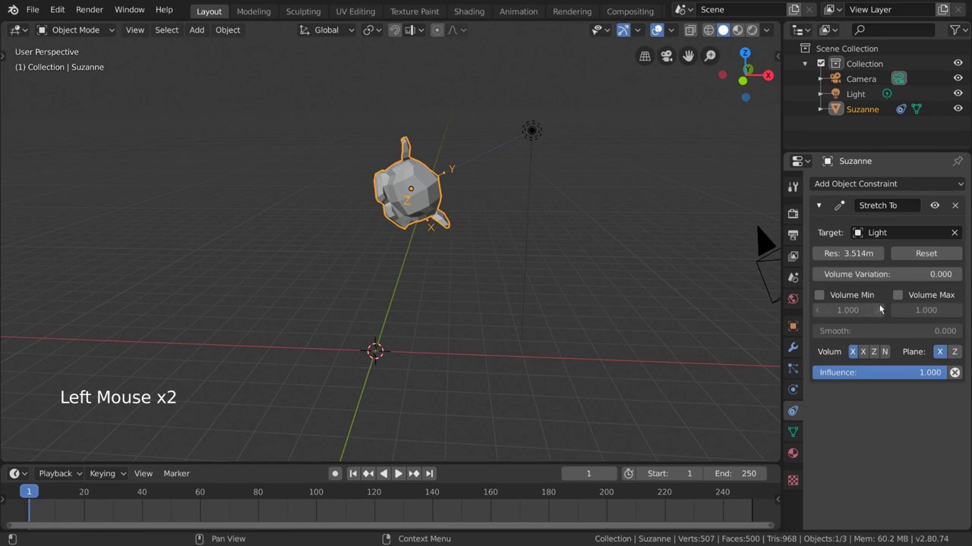
{"action": "key", "text": "g"}
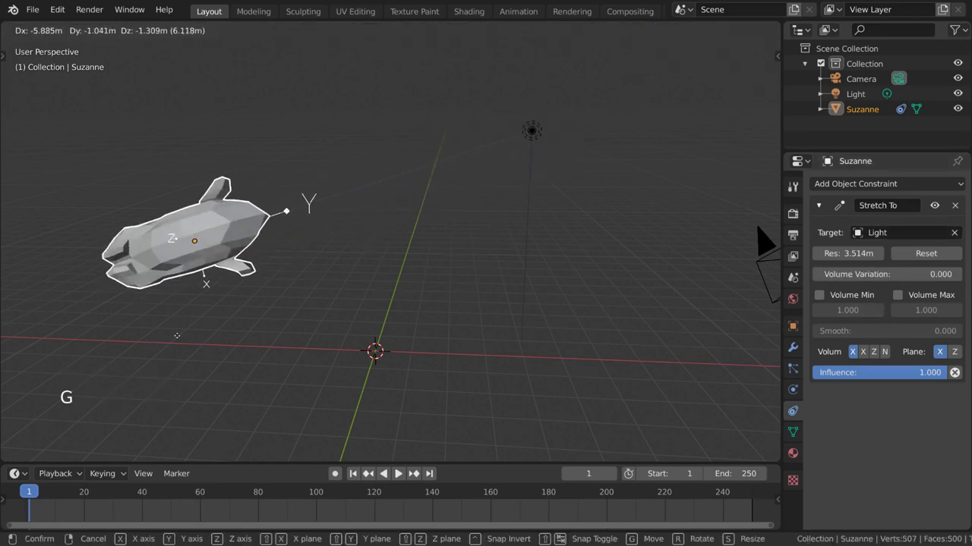
{"action": "left_click", "coordinate": [420, 247]}
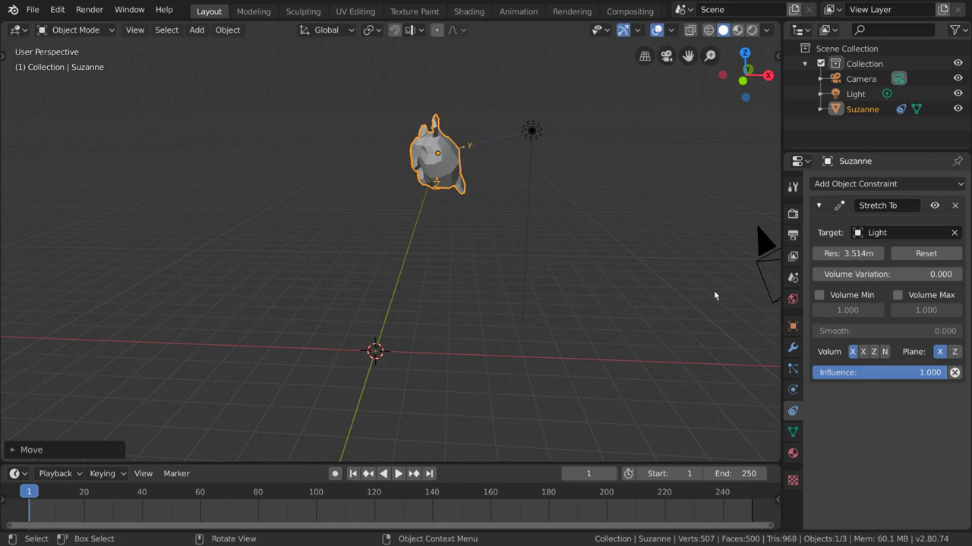
{"action": "left_click", "coordinate": [895, 275]}
{"action": "key", "text": "Escape"}
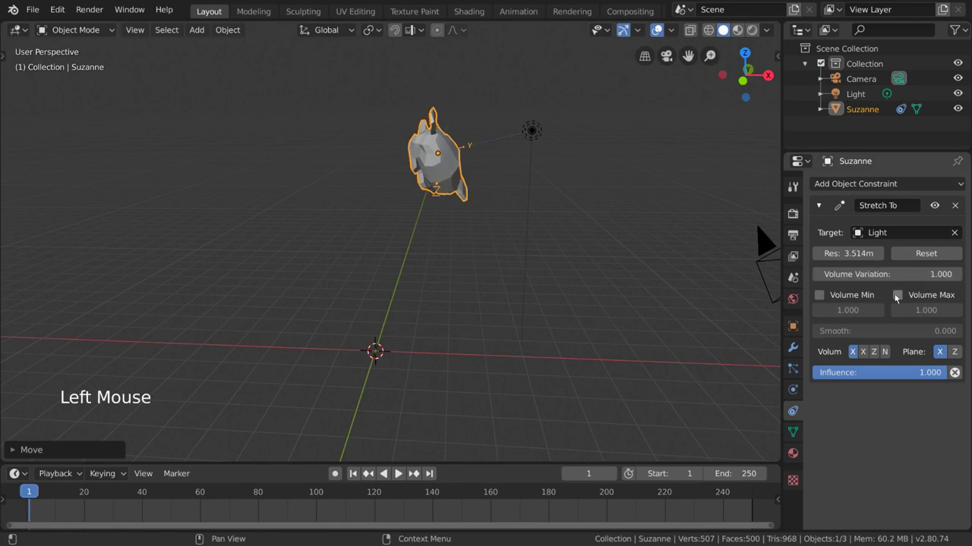
{"action": "key", "text": "g"}
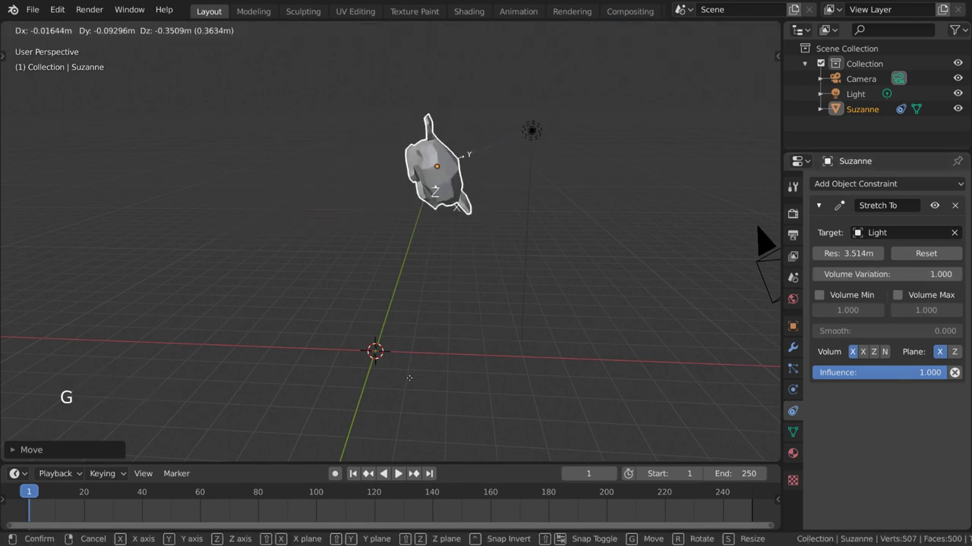
{"action": "left_click", "coordinate": [372, 410]}
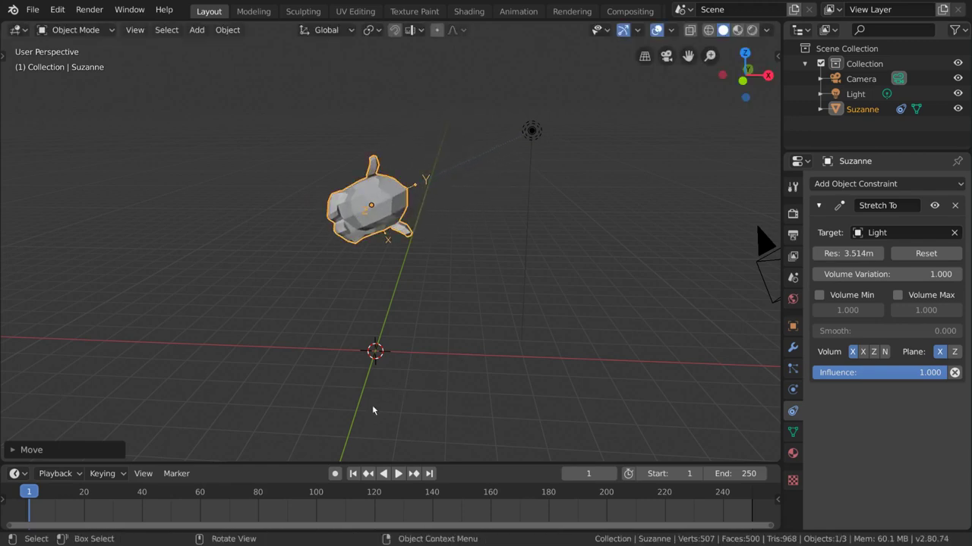
Replace the Stretch To with a Damped Track constraint targeting the Light
{"action": "left_click", "coordinate": [957, 205]}
{"action": "left_click", "coordinate": [944, 189]}
{"action": "left_click", "coordinate": [847, 235]}
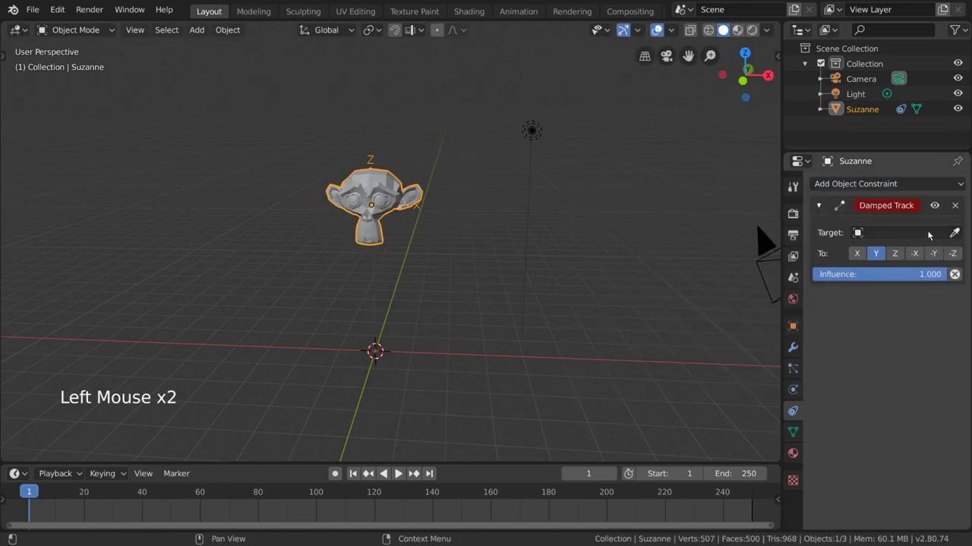
{"action": "left_click", "coordinate": [530, 182]}
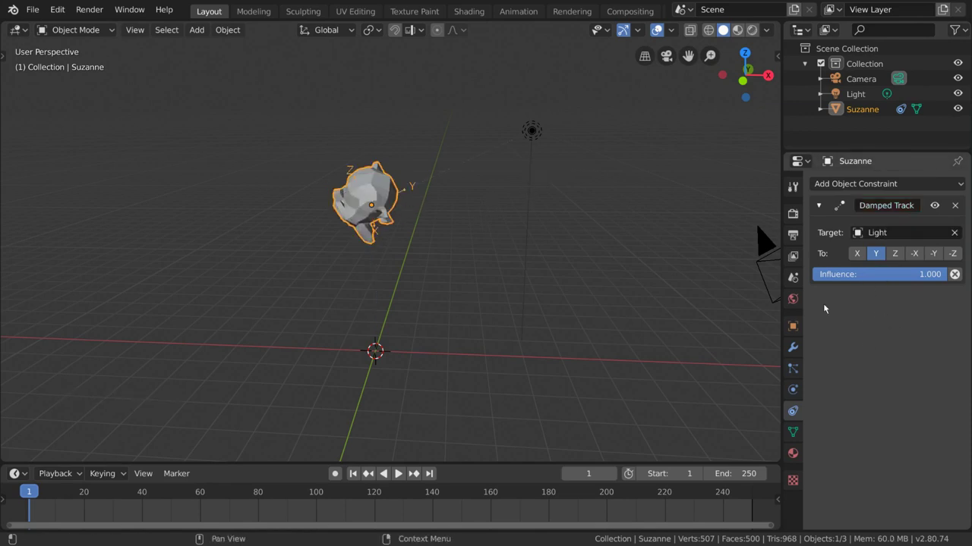
Aim Suzanne's -Y axis at the Light and move her to test the tracking
{"action": "key", "text": "g"}
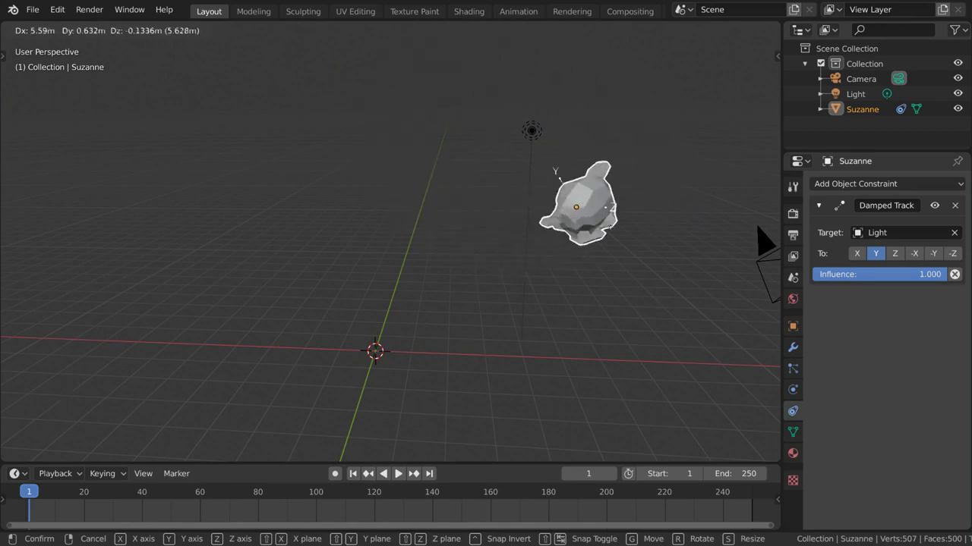
{"action": "left_click", "coordinate": [667, 182]}
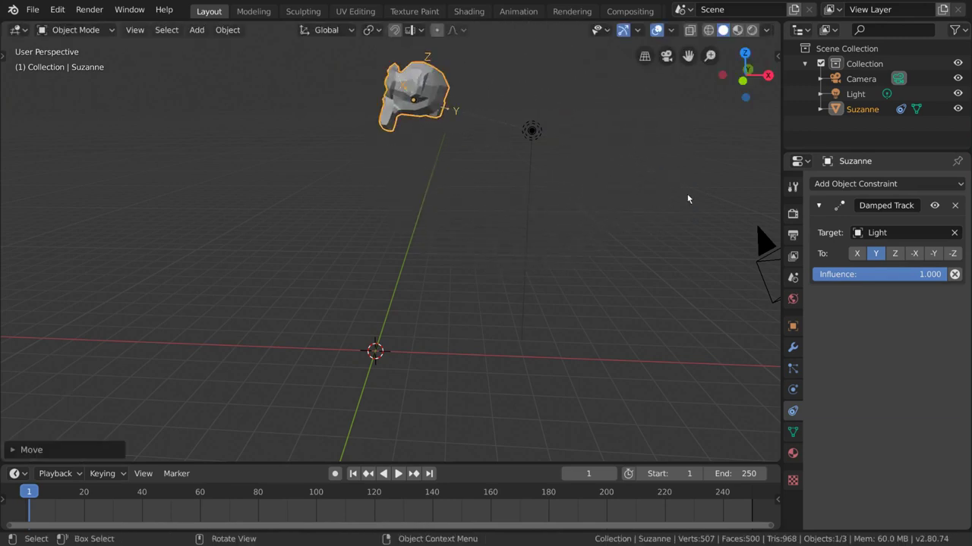
{"action": "left_click", "coordinate": [933, 253]}
{"action": "key", "text": "g"}
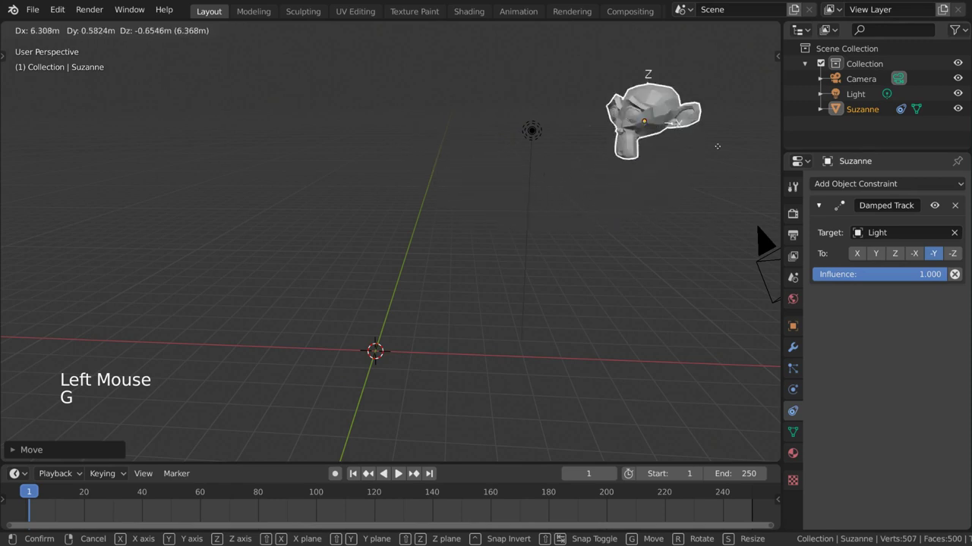
{"action": "key", "text": "g"}
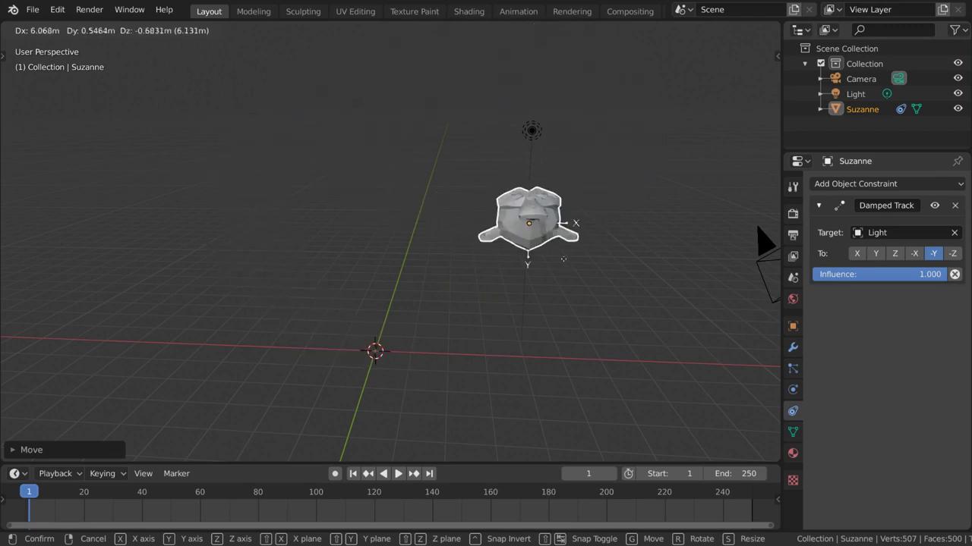
{"action": "left_click", "coordinate": [464, 247]}
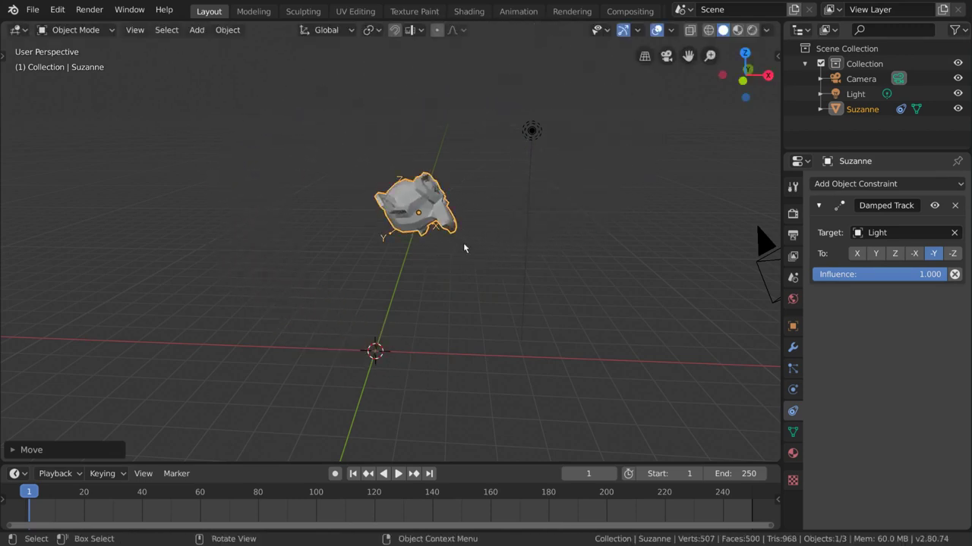
Swap Suzanne's Damped Track constraint for a Clamp To constraint
{"action": "left_click", "coordinate": [955, 205]}
{"action": "left_click", "coordinate": [941, 184]}
{"action": "left_click", "coordinate": [850, 218]}
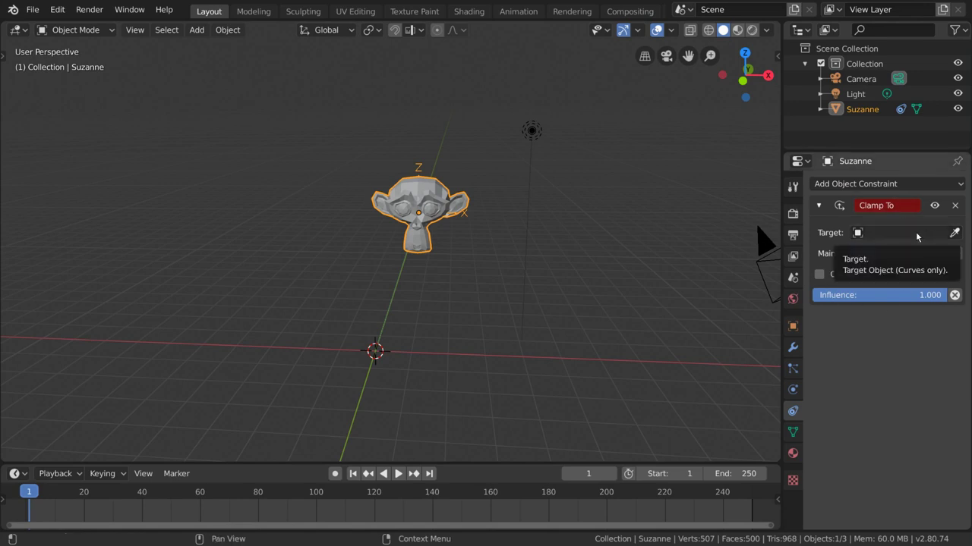
Try picking a Clamp To target, then bring up the curve types to add
{"action": "left_click", "coordinate": [954, 233]}
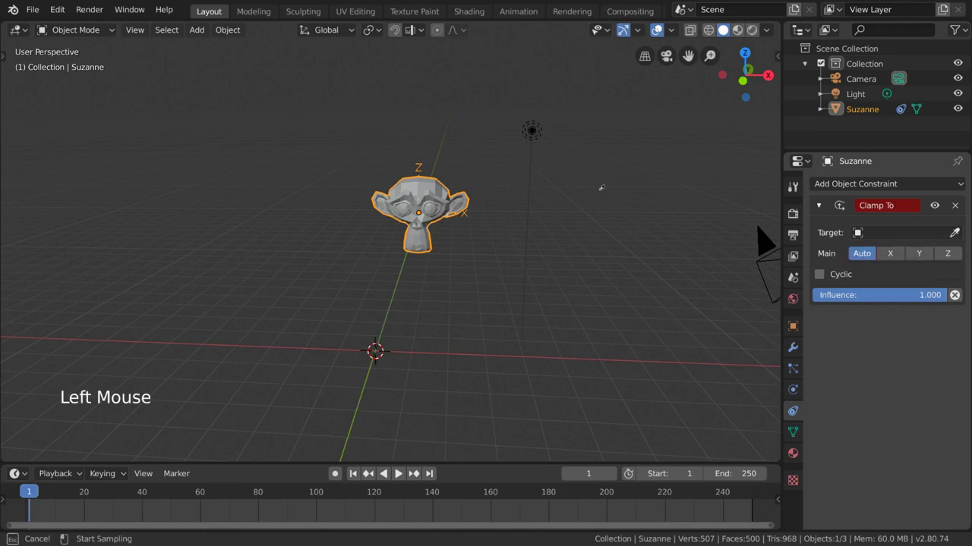
{"action": "left_click", "coordinate": [531, 132]}
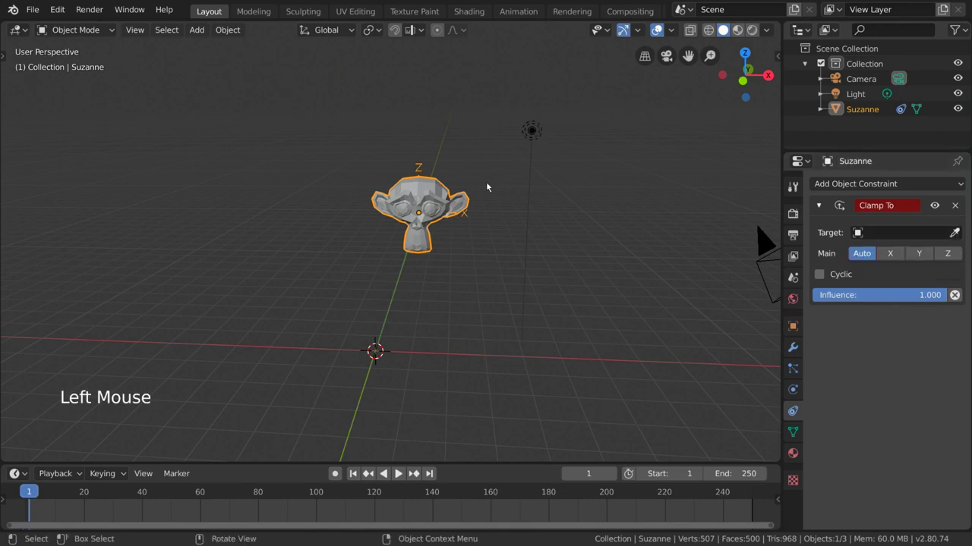
{"action": "left_click", "coordinate": [910, 233]}
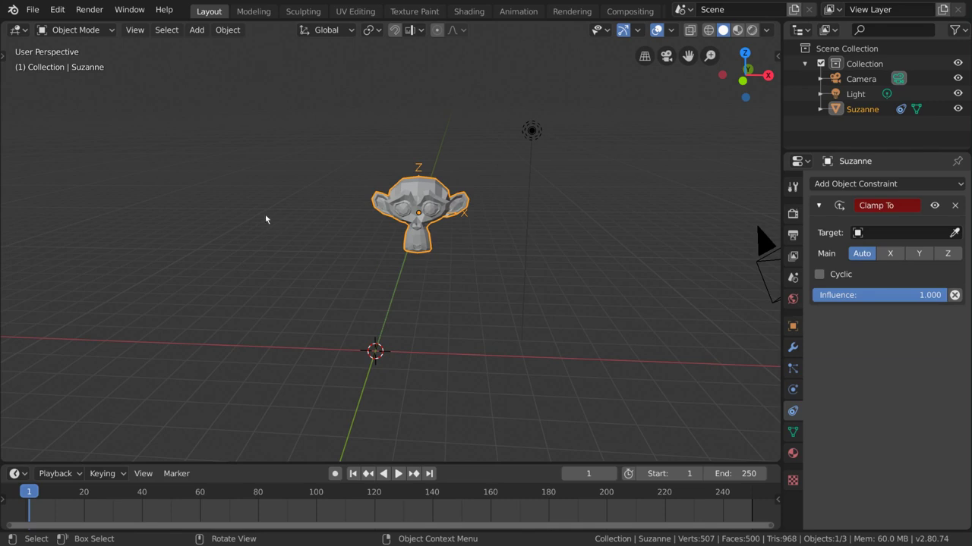
{"action": "left_click", "coordinate": [197, 30]}
{"action": "mouse_move", "coordinate": [224, 68]}
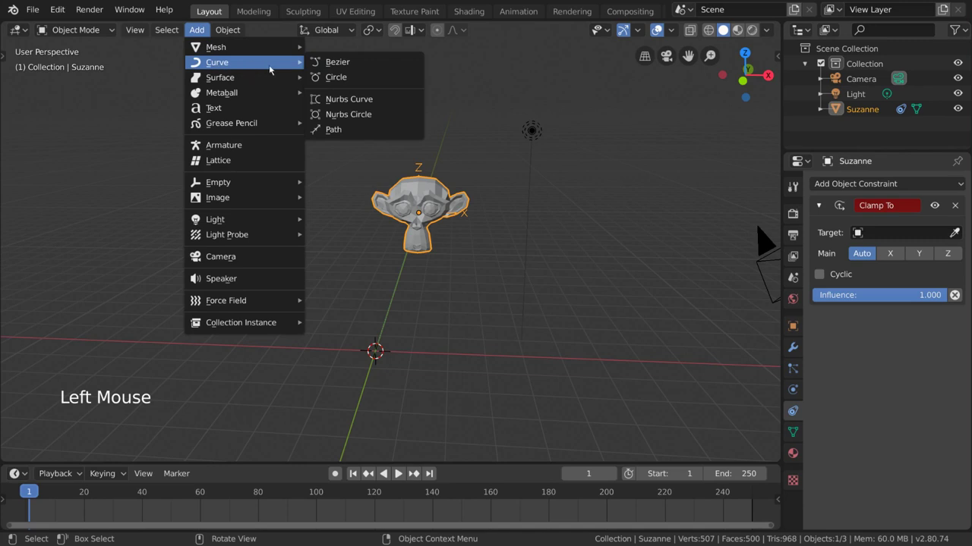
Add a Bezier curve at the origin, scale it up about ninefold, and reselect Suzanne
{"action": "left_click", "coordinate": [419, 62]}
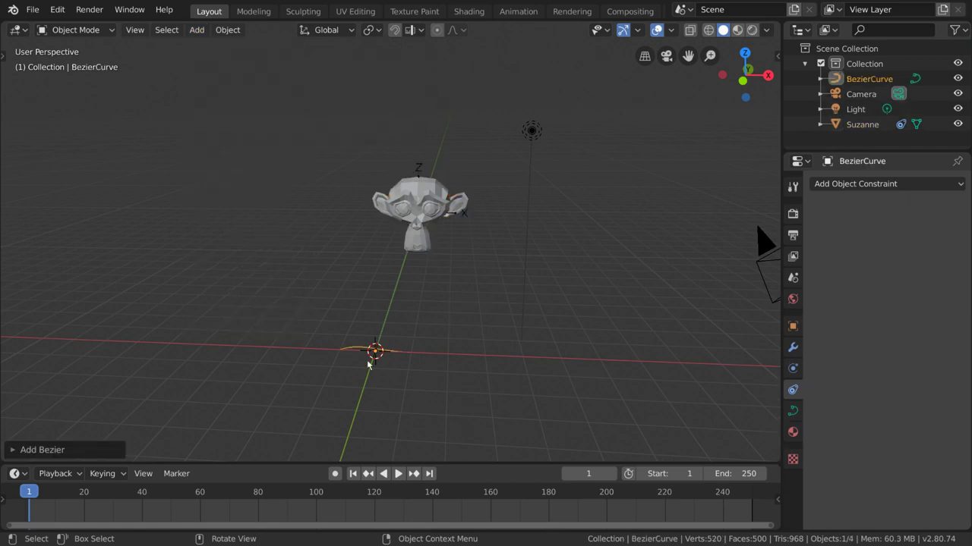
{"action": "key", "text": "s"}
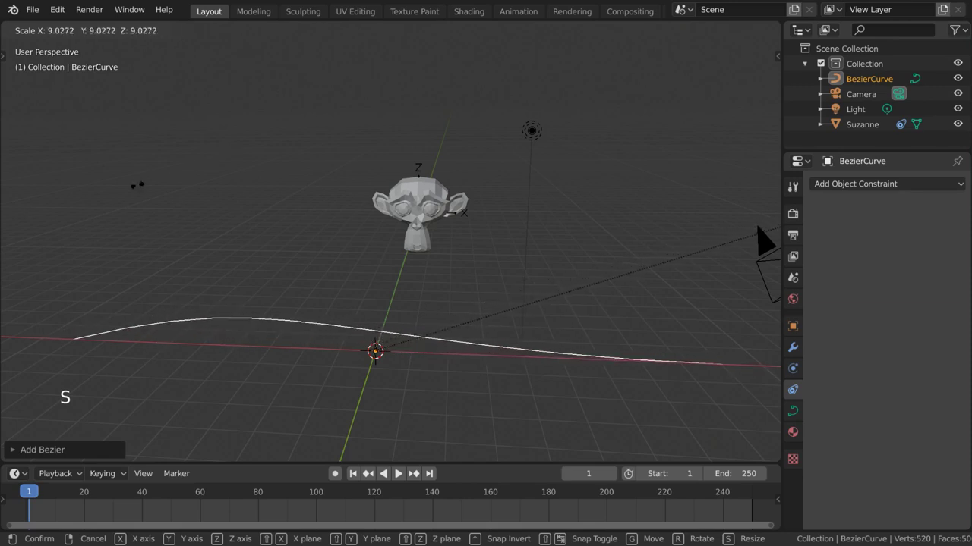
{"action": "left_click", "coordinate": [81, 211]}
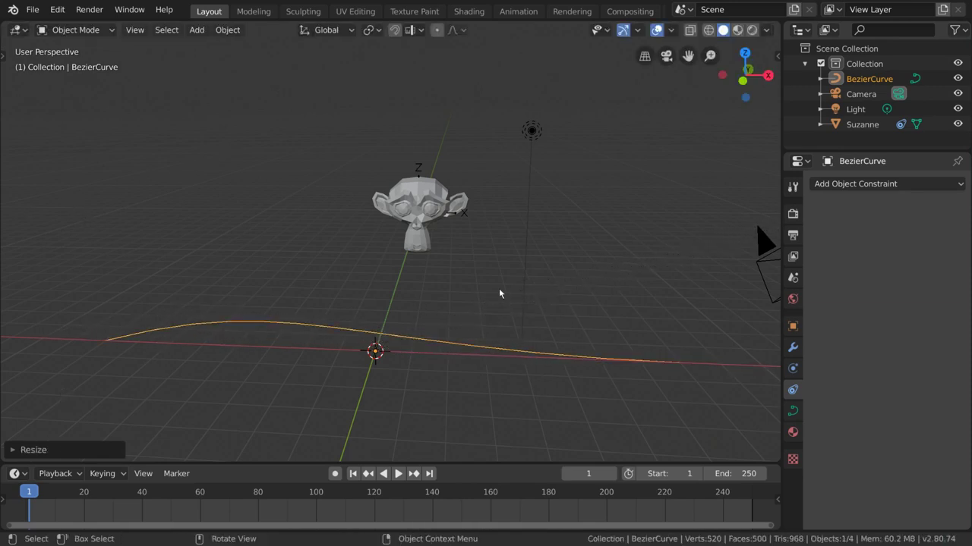
{"action": "left_click", "coordinate": [441, 196]}
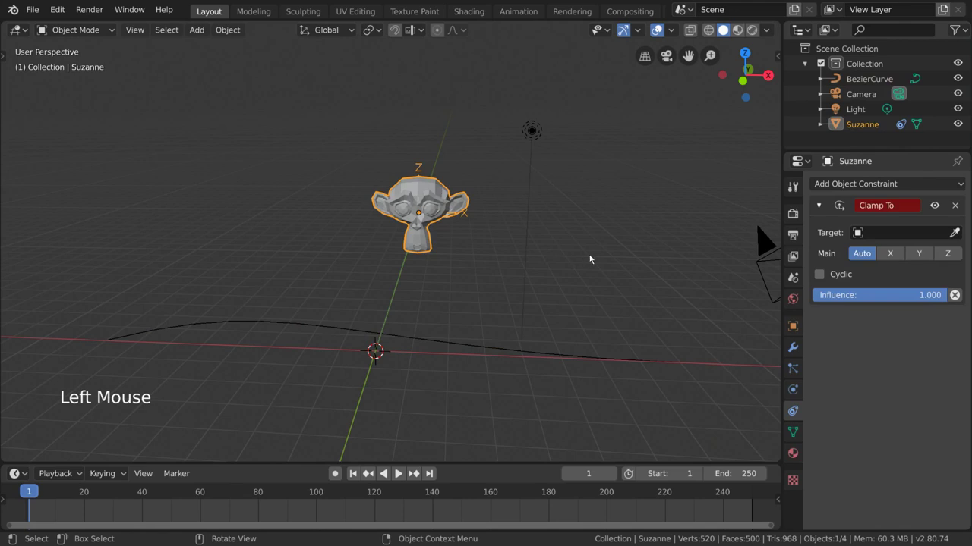
Set BezierCurve as the Clamp To target and slide Suzanne along it to the left end
{"action": "double_click", "coordinate": [909, 234]}
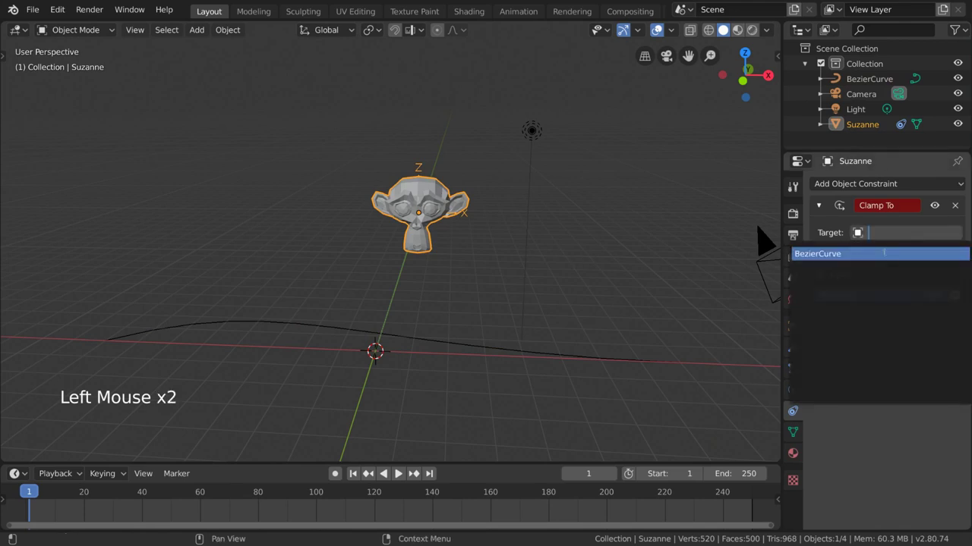
{"action": "left_click", "coordinate": [893, 253]}
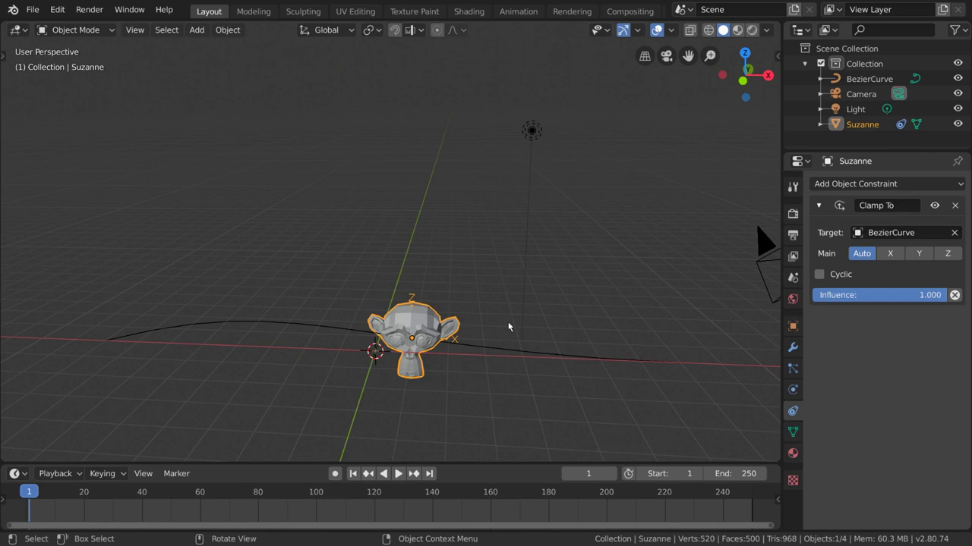
{"action": "key", "text": "g"}
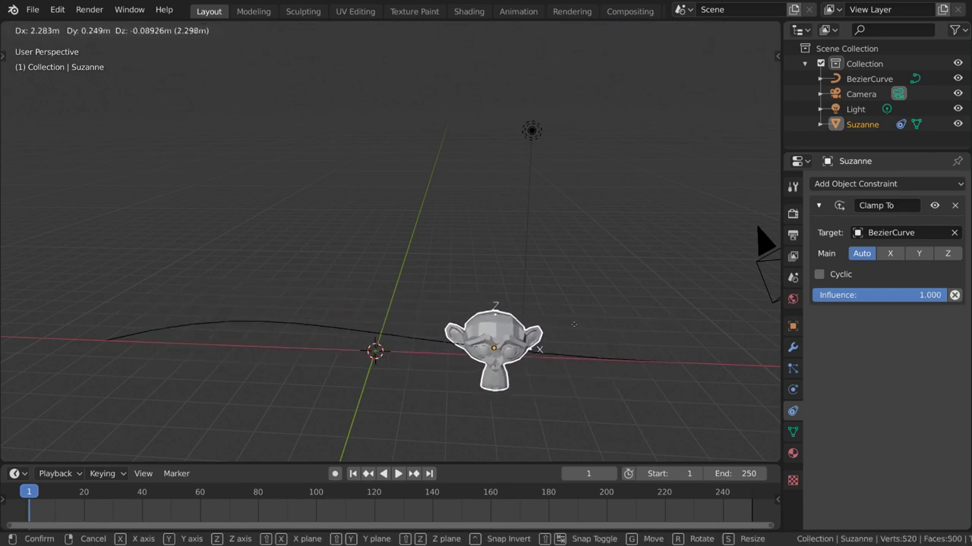
{"action": "left_click", "coordinate": [400, 337]}
{"action": "middle_click_drag", "start_coordinate": [418, 336], "coordinate": [408, 379]}
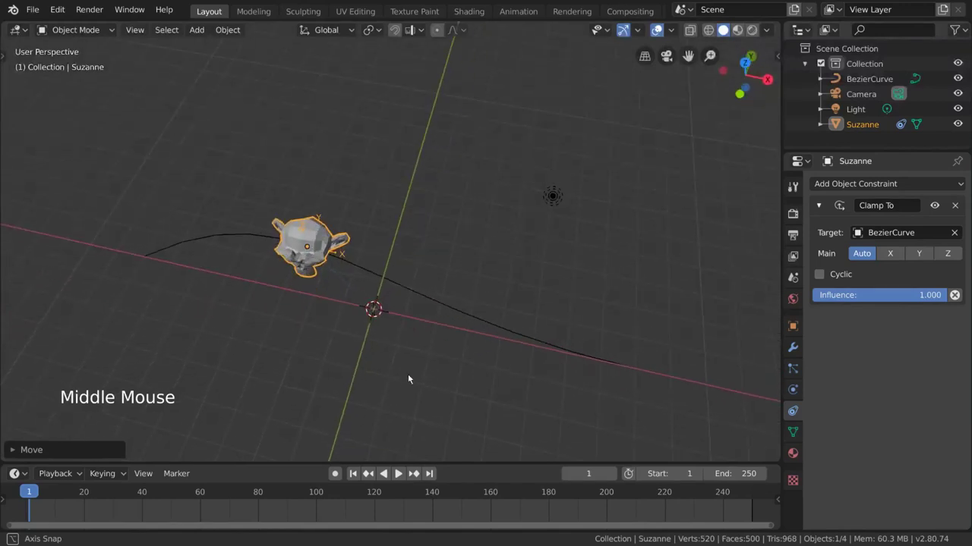
{"action": "key", "text": "g"}
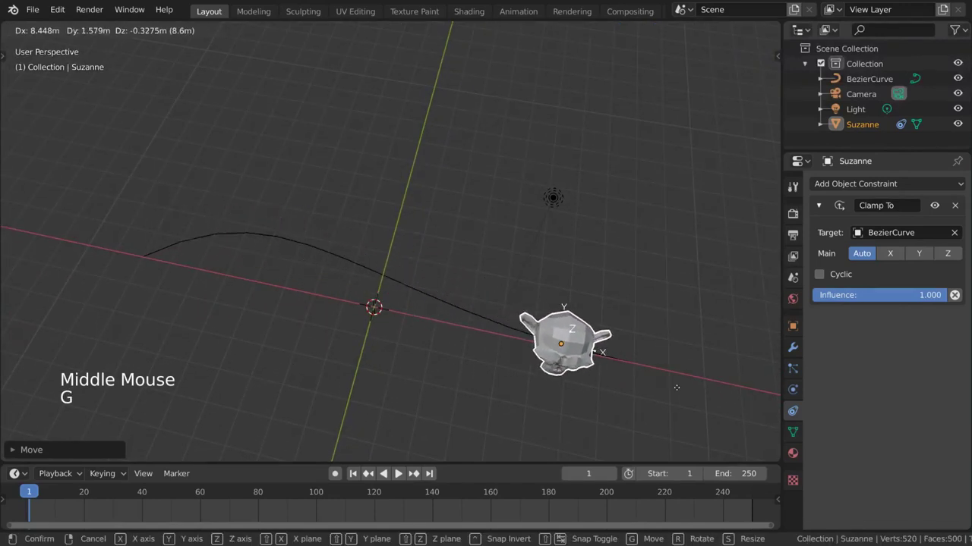
{"action": "left_click", "coordinate": [417, 299]}
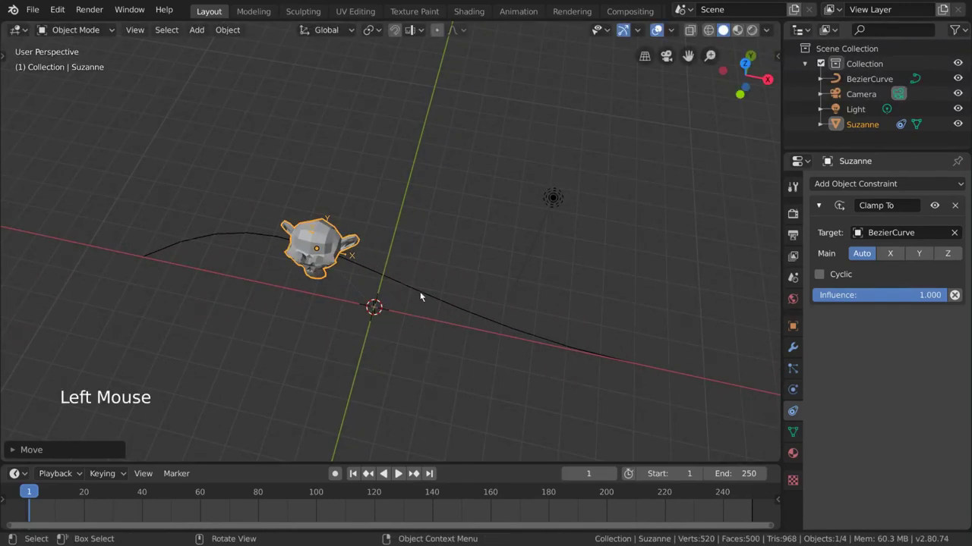
Rotate the Bezier curve's right end point to bend it into a downward dip
{"action": "left_click", "coordinate": [419, 296]}
{"action": "key", "text": "Tab"}
{"action": "left_click", "coordinate": [635, 364]}
{"action": "key", "text": "r"}
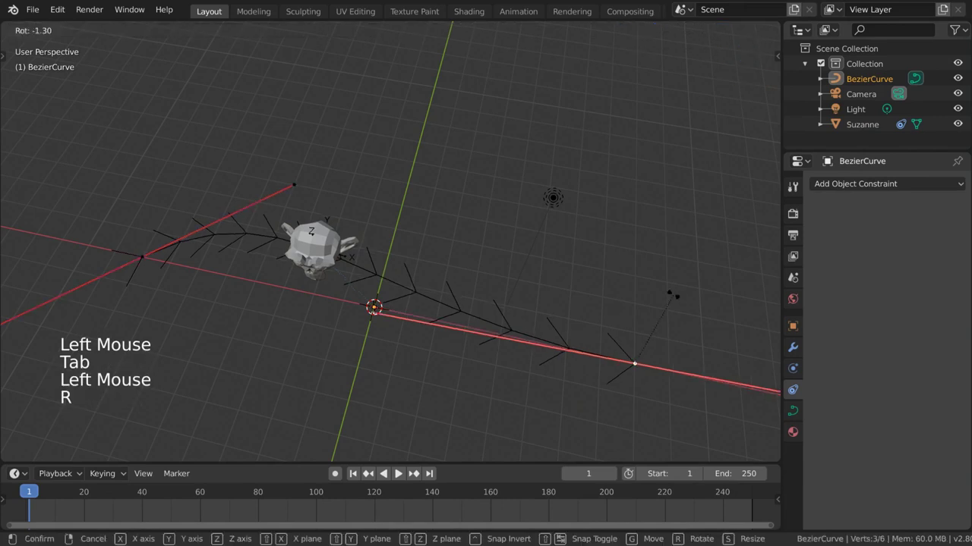
{"action": "key", "text": "Tab"}
Enable Cyclic on Suzanne's Clamp To and move her along the curve to test it
{"action": "left_click", "coordinate": [323, 285]}
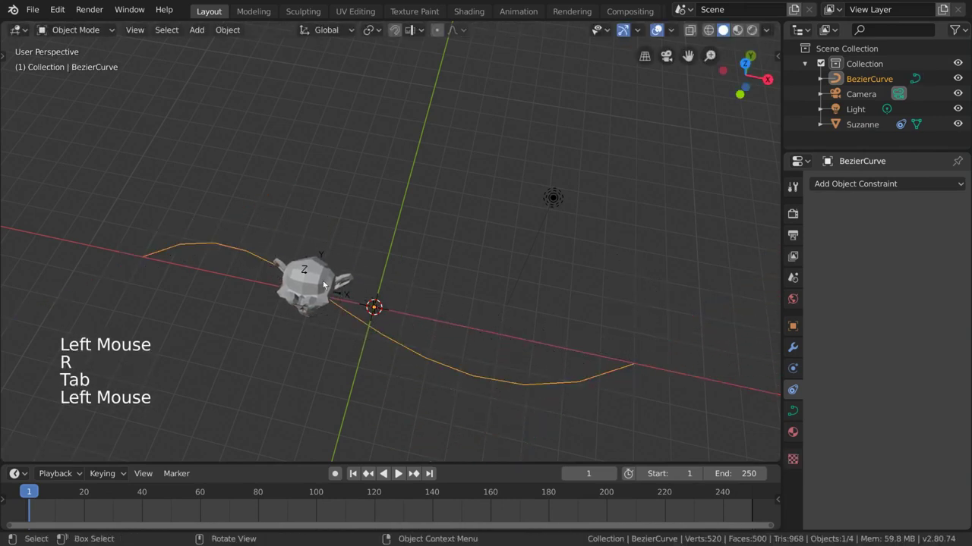
{"action": "key", "text": "g"}
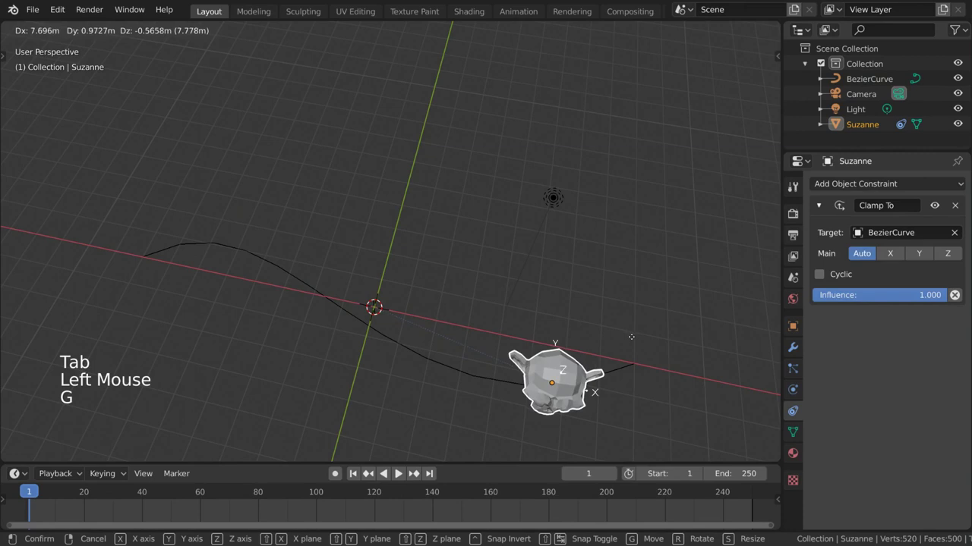
{"action": "left_click", "coordinate": [384, 311]}
{"action": "left_click", "coordinate": [819, 274]}
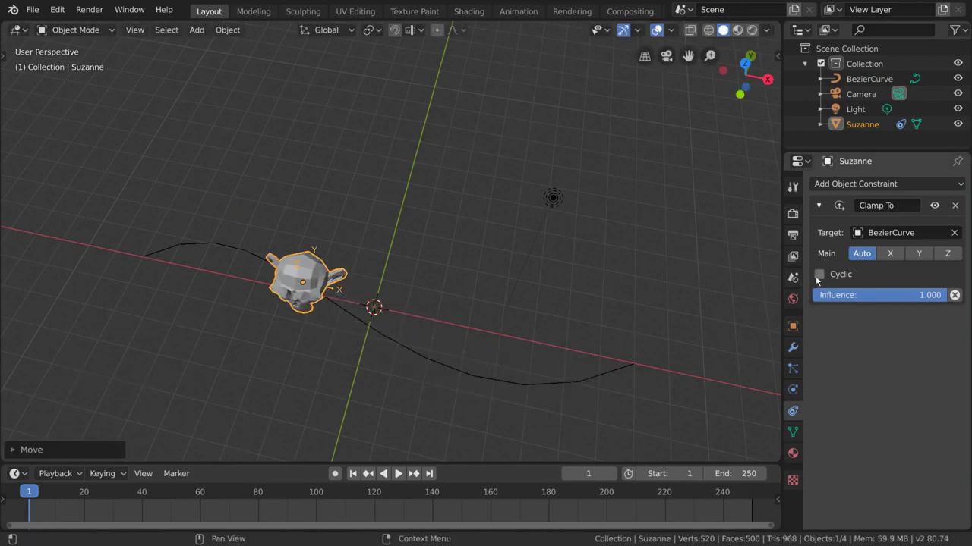
{"action": "key", "text": "g"}
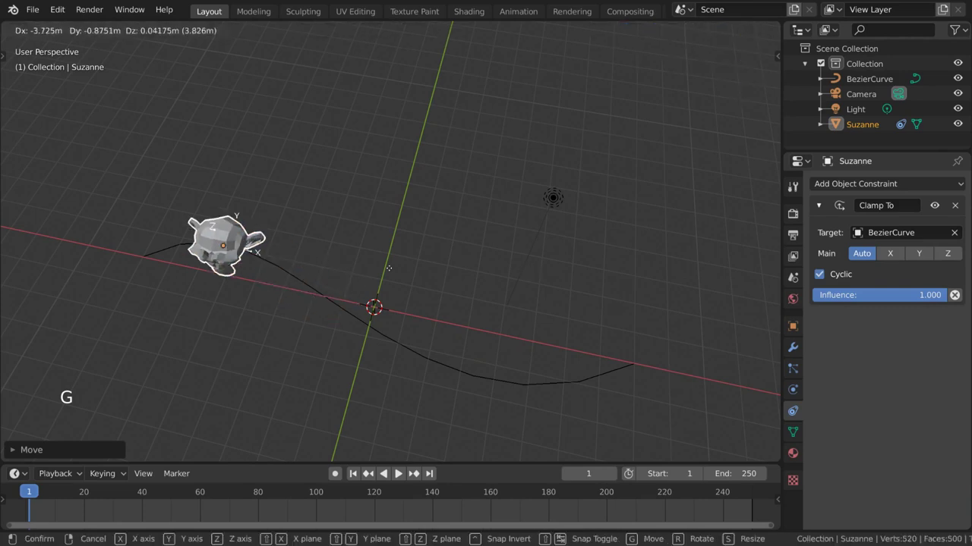
{"action": "left_click", "coordinate": [520, 258]}
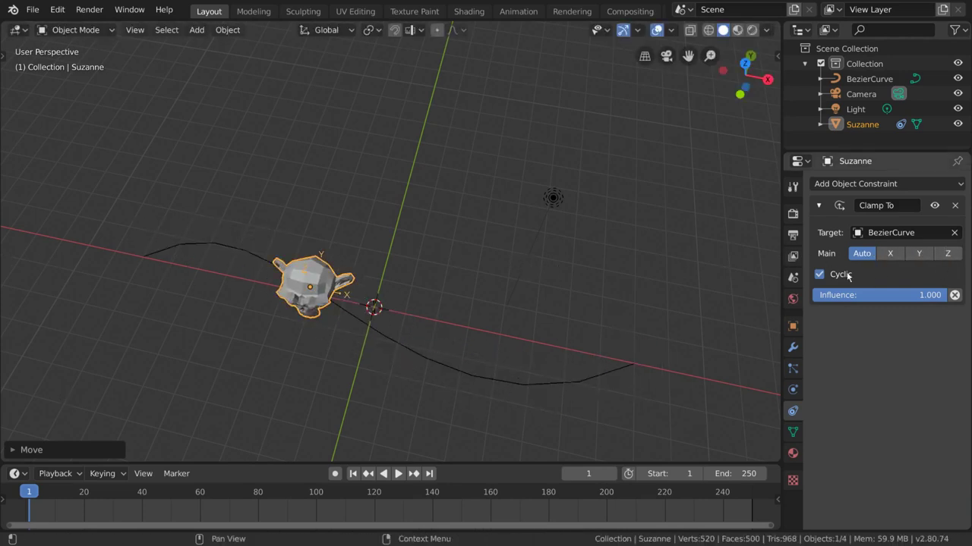
{"action": "middle_click_drag", "start_coordinate": [713, 342], "coordinate": [705, 302]}
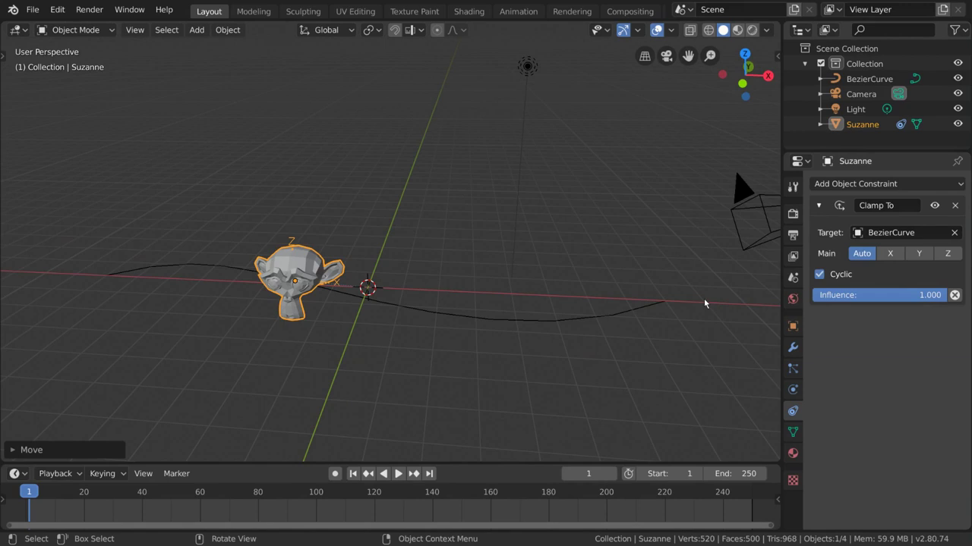